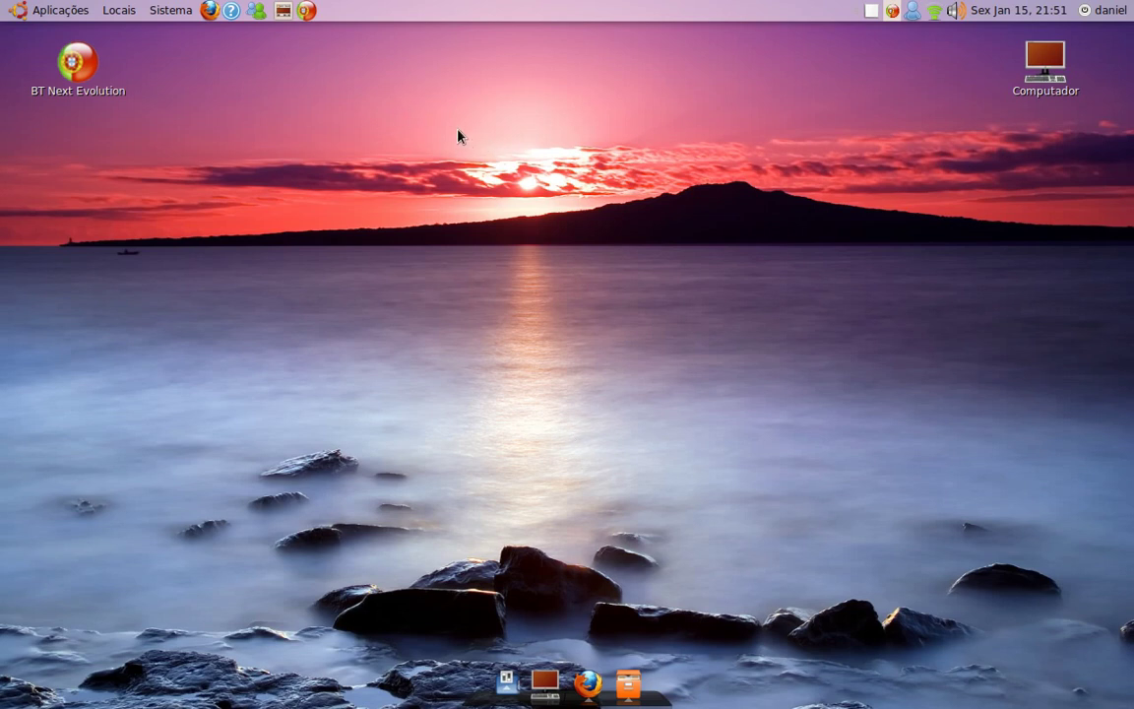
Step: Open the Aplicações menu, dismiss it, then reopen it to reach Centro de Software Ubuntu
left_click(54, 10)
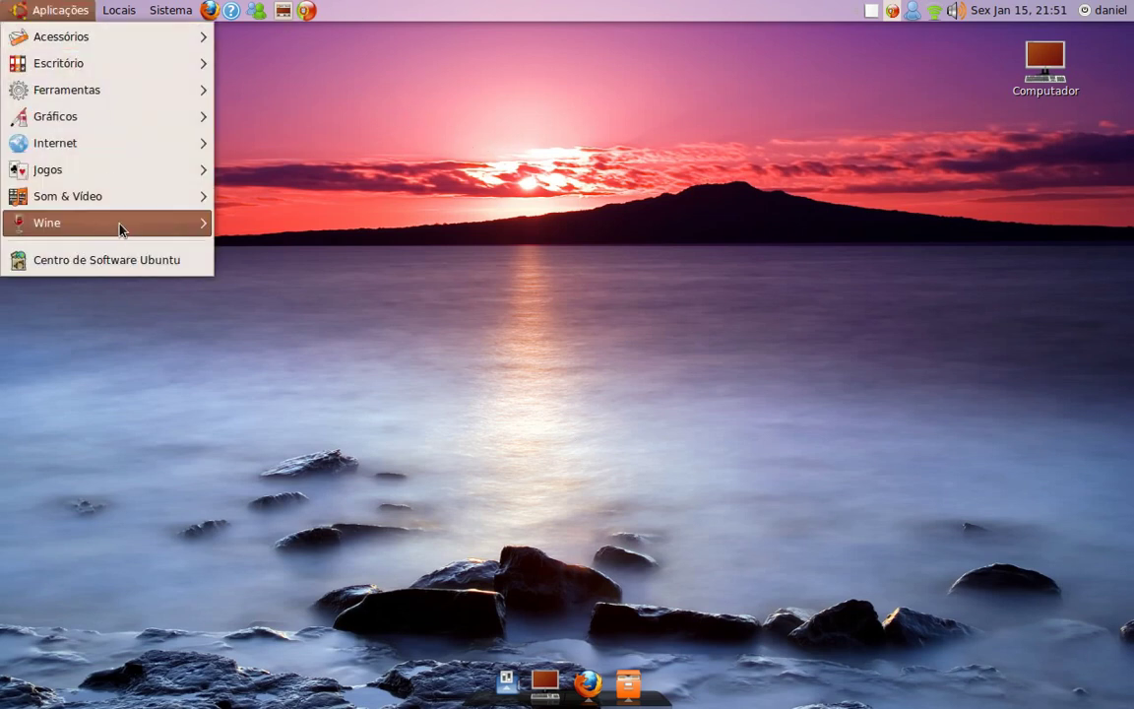
left_click(274, 7)
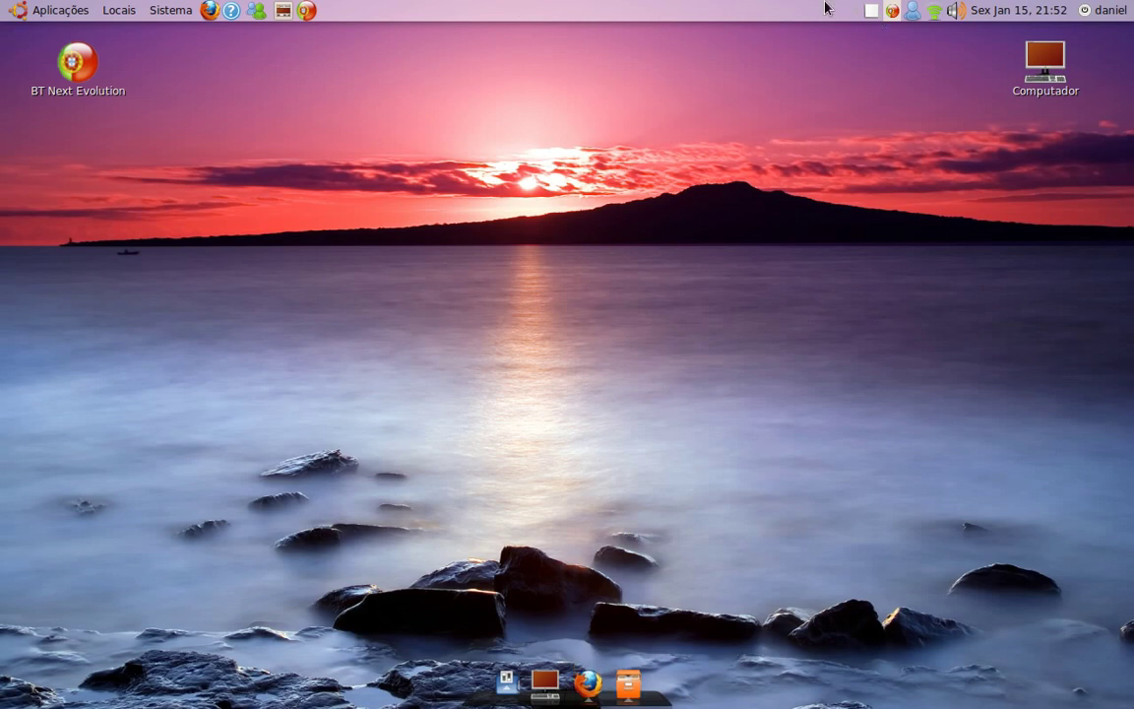
left_click(61, 11)
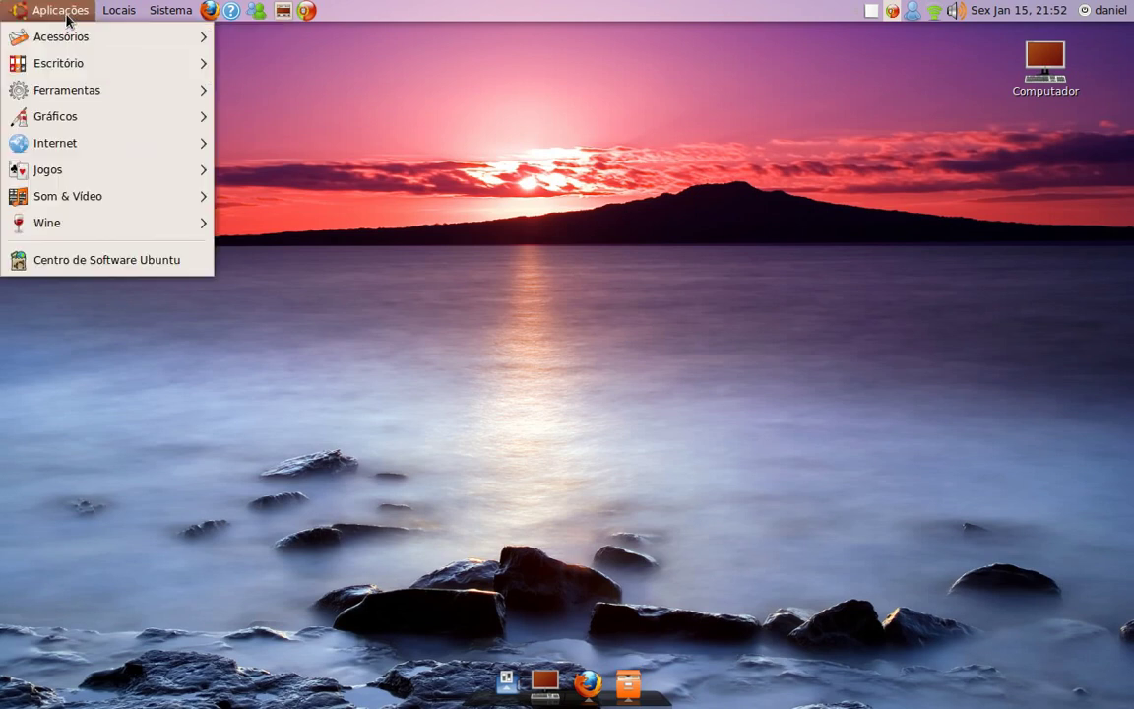
Step: Launch Ubuntu Software Center, search for 'wine' and select Wine Microsoft Windows Compatibility Layer
left_click(133, 261)
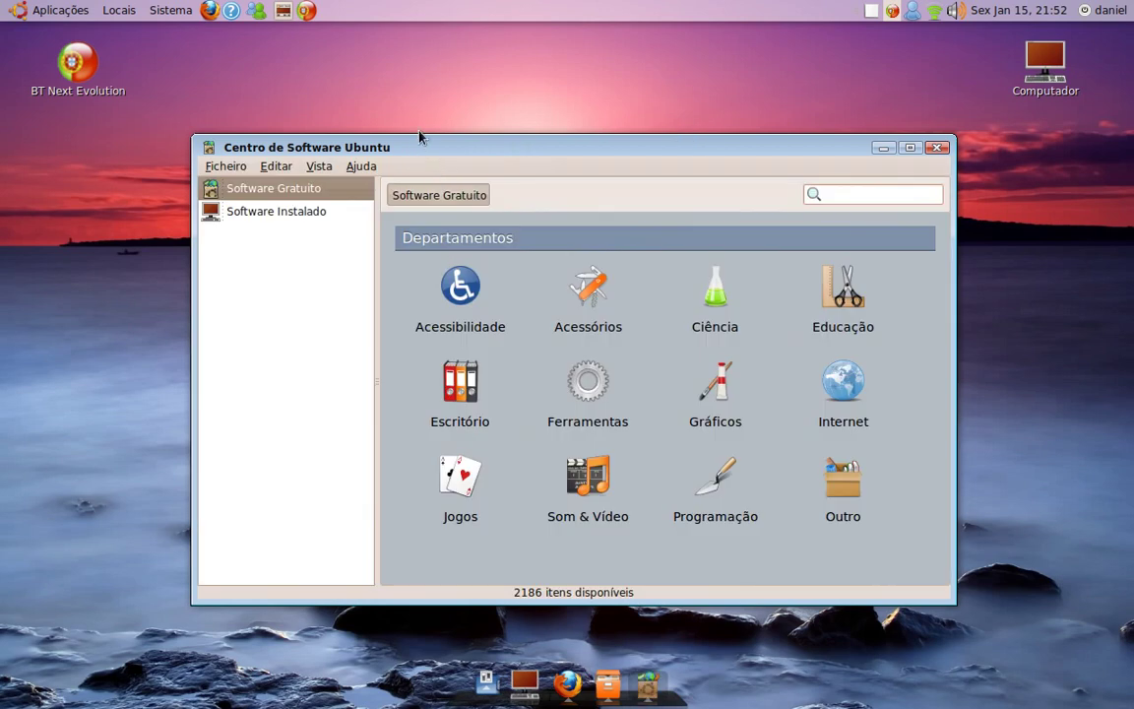
left_click_drag(418, 138, 423, 99)
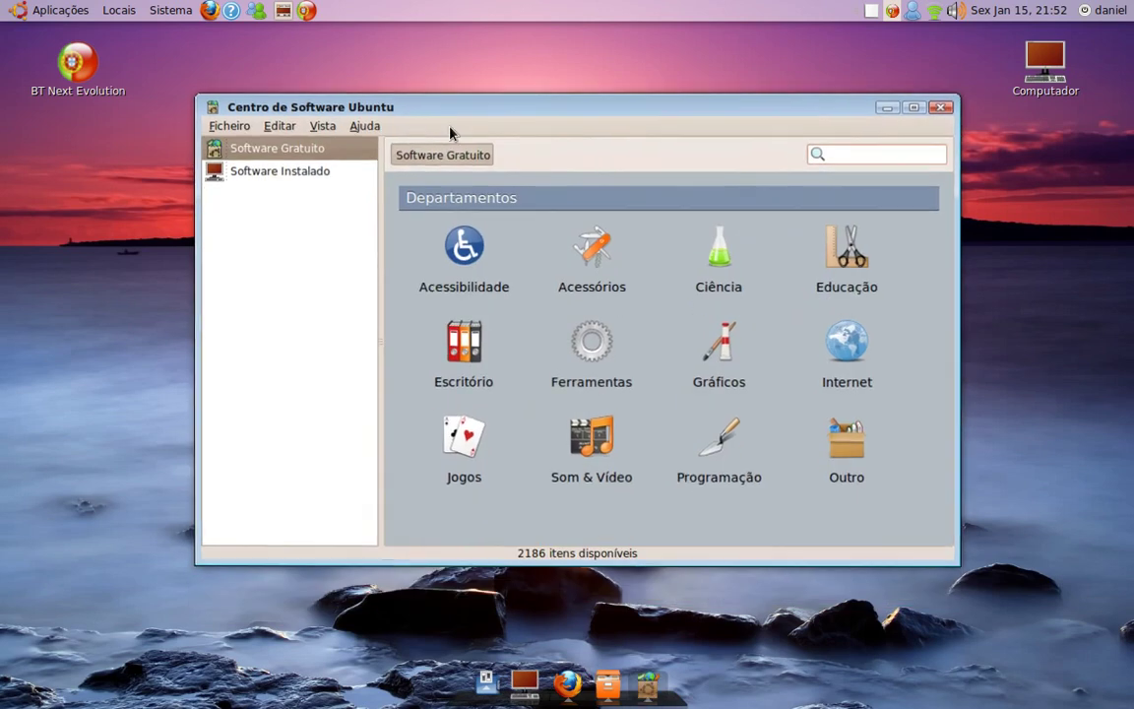
left_click(844, 154)
type("wine")
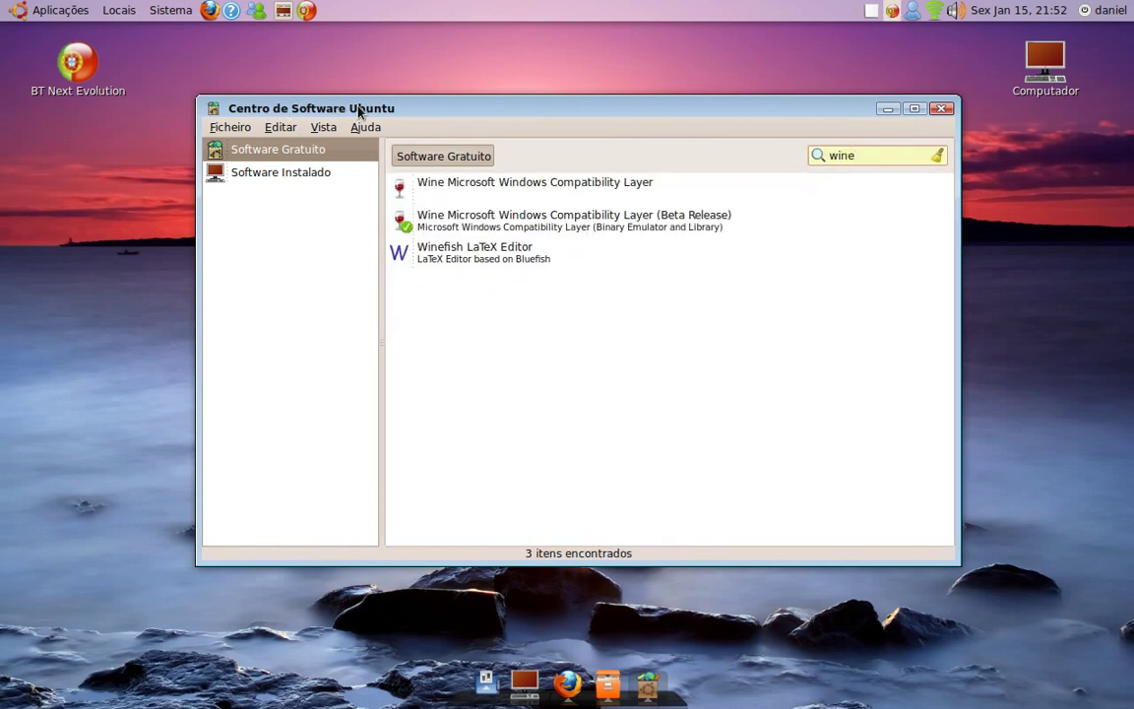
key("ctrl+a")
left_click(672, 197)
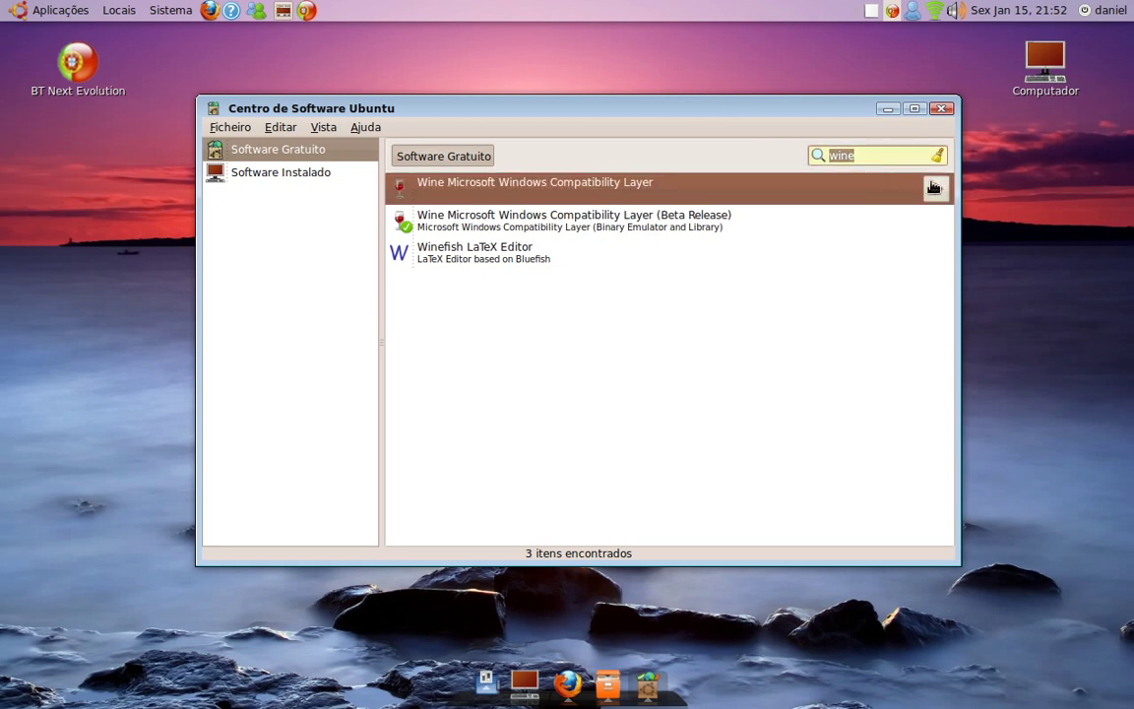
Step: Minimise the Ubuntu Software Center, restore it from the dock, then close it
left_click(890, 110)
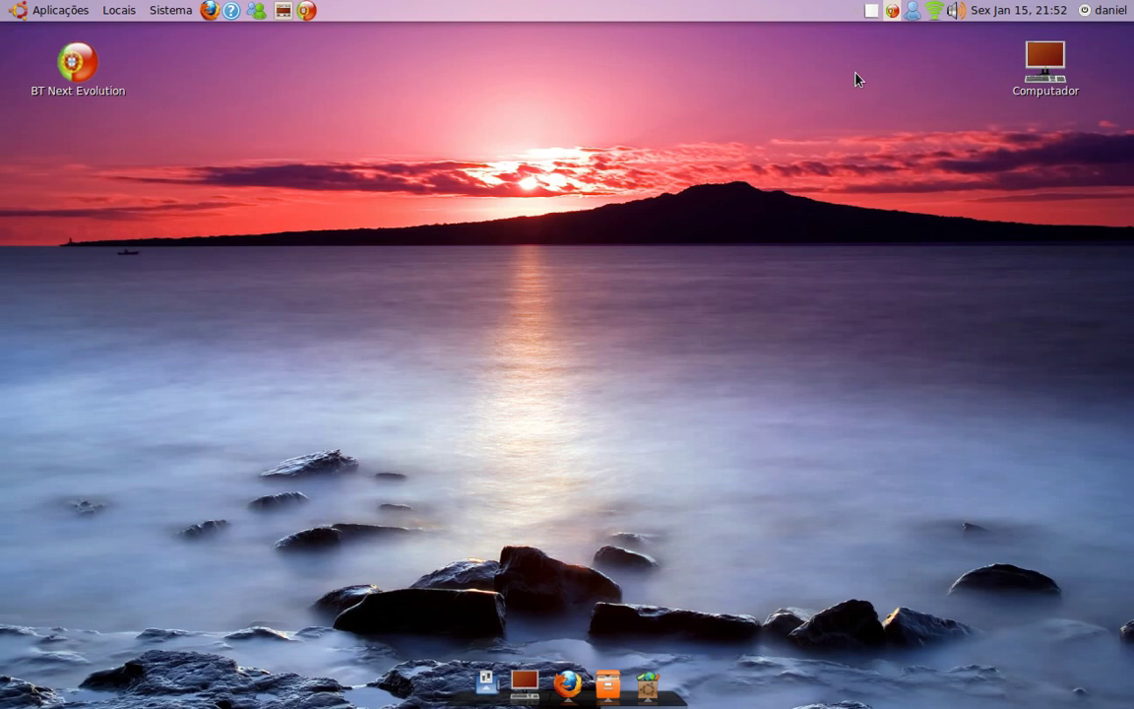
left_click(647, 681)
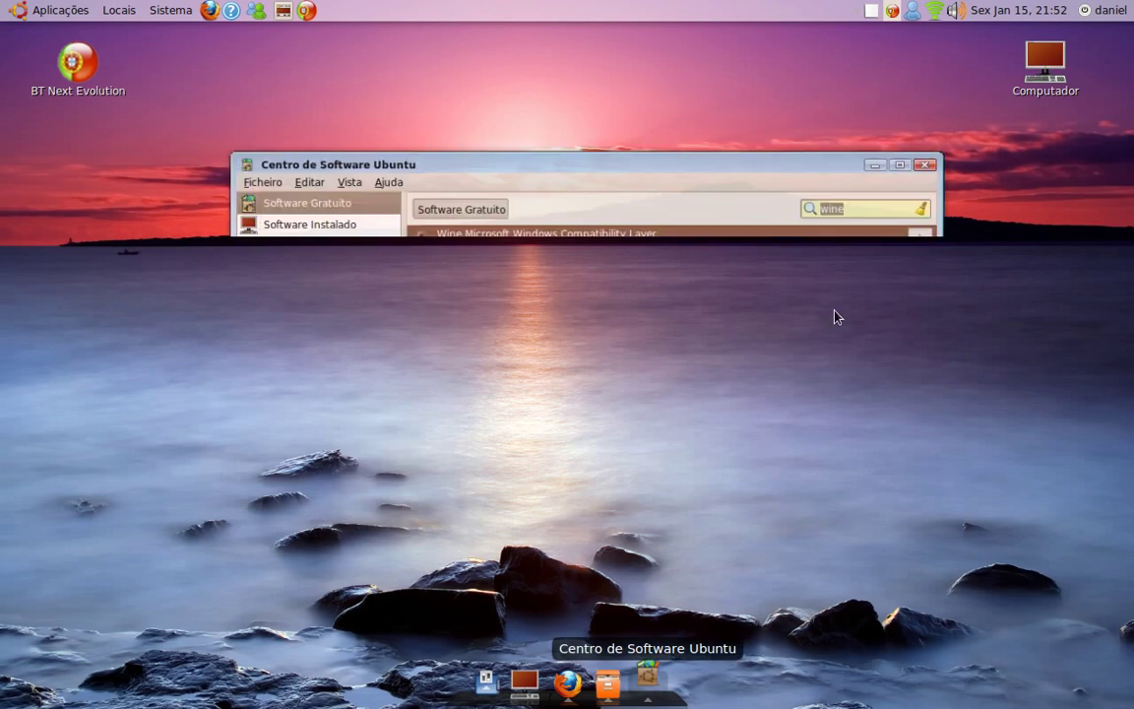
left_click(938, 109)
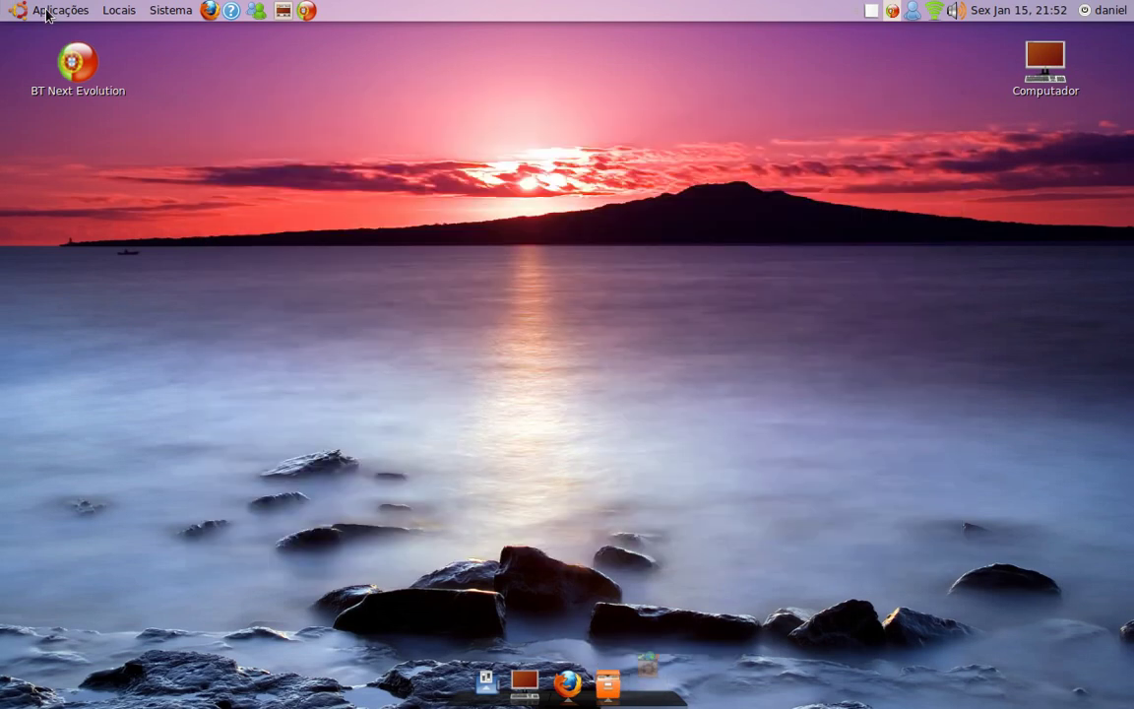
Step: Browse Aplicações > Wine > Programas, then bring up Firefox and hide it again
left_click(45, 10)
mouse_move(70, 224)
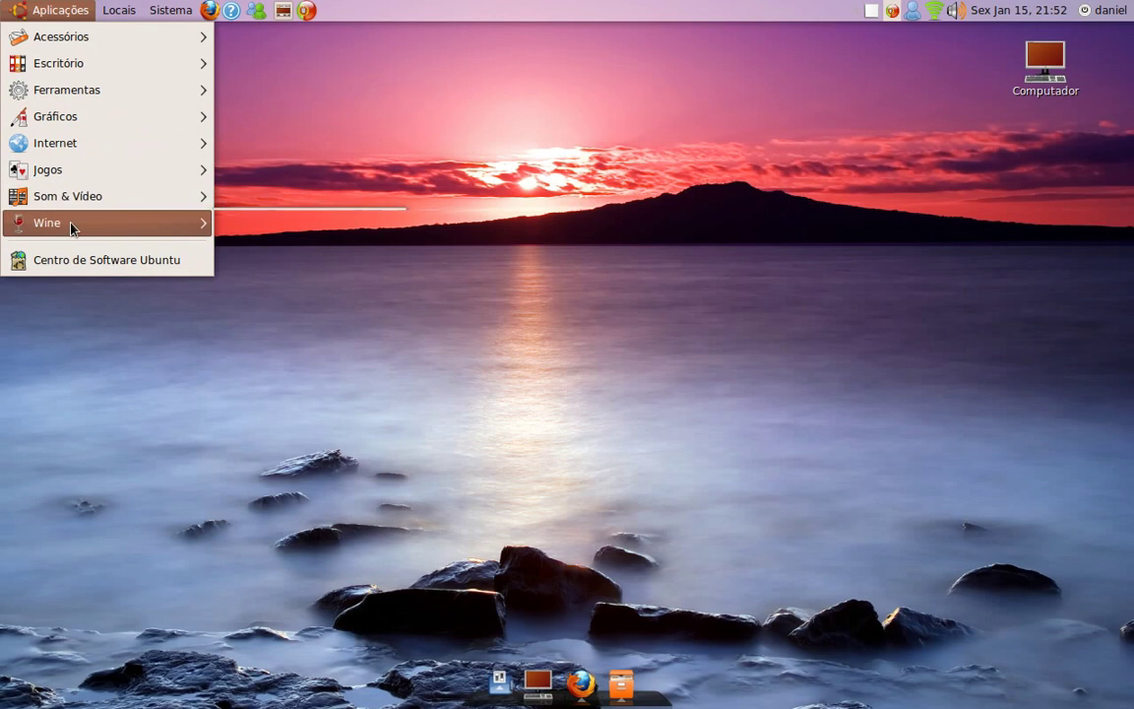
mouse_move(397, 227)
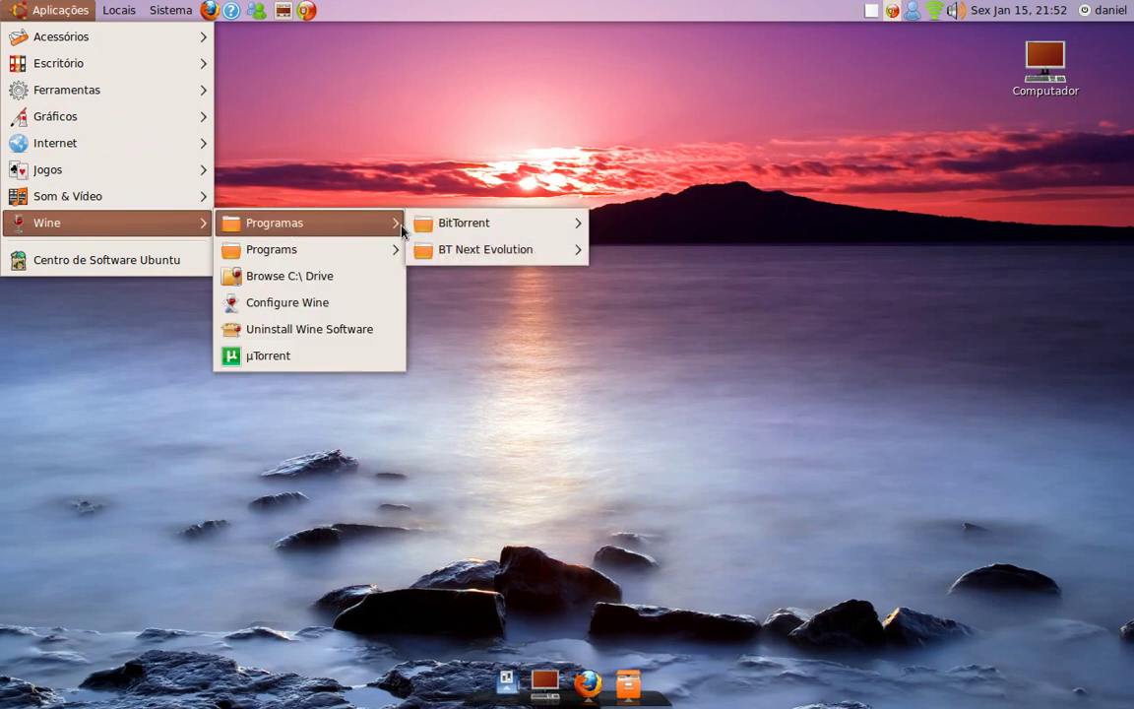
left_click(463, 88)
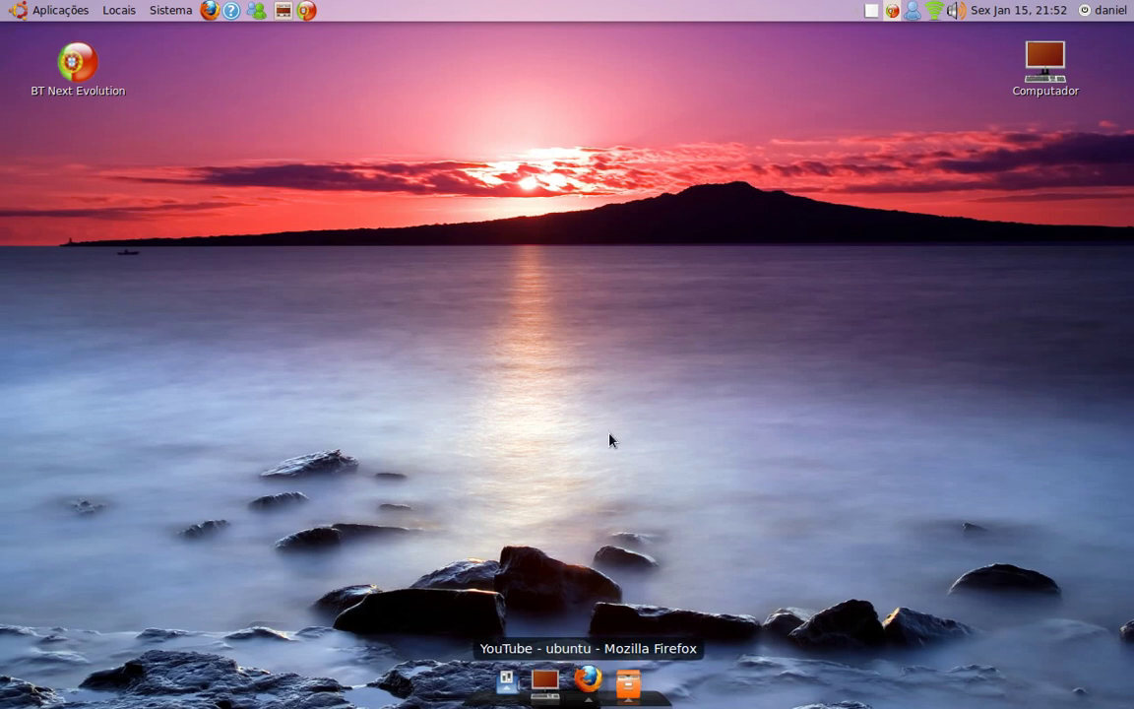
key("alt+Tab")
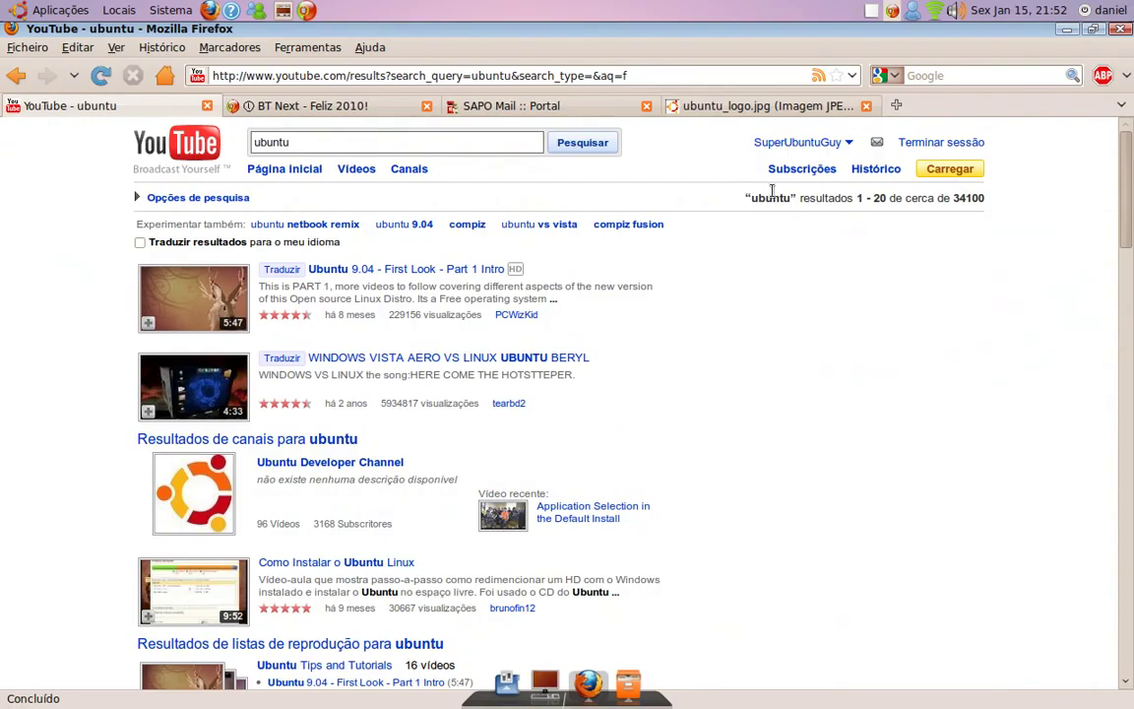
key("ctrl+alt+d")
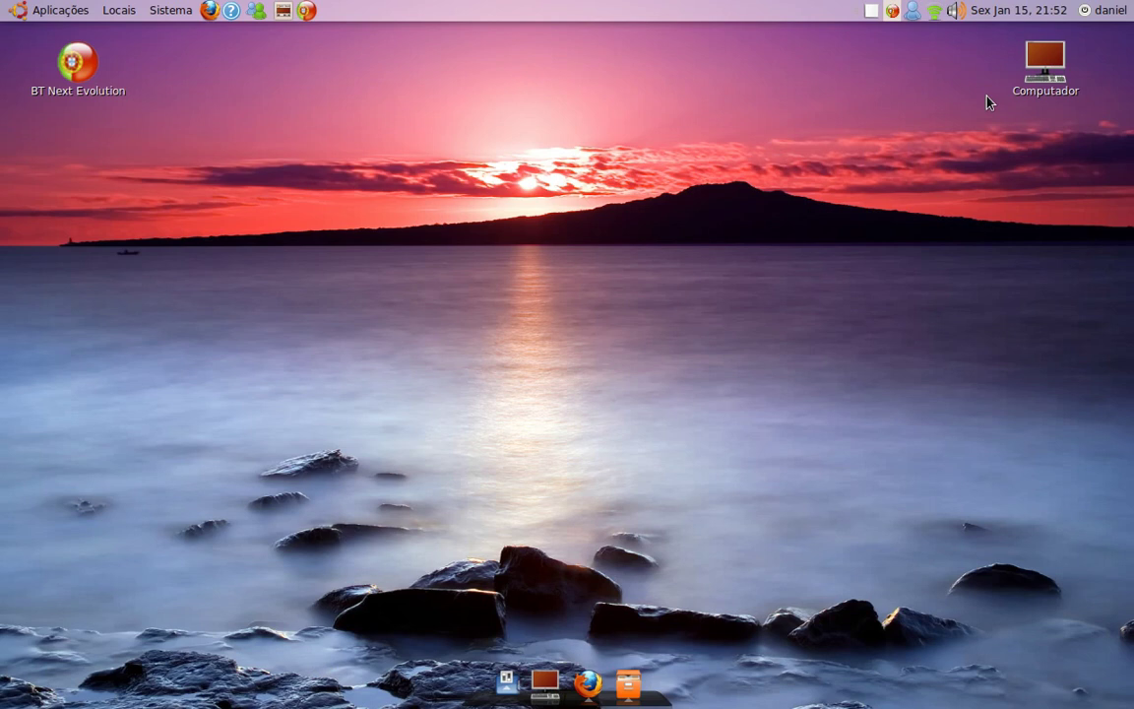
left_click(1046, 61)
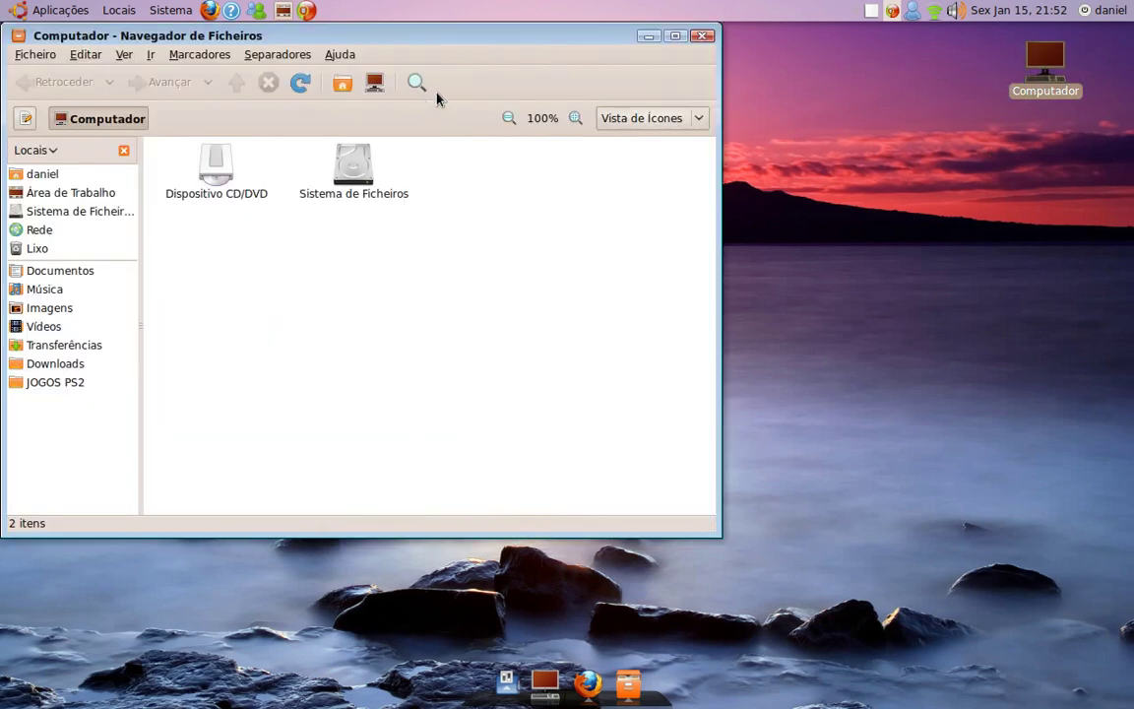
left_click_drag(482, 42, 623, 90)
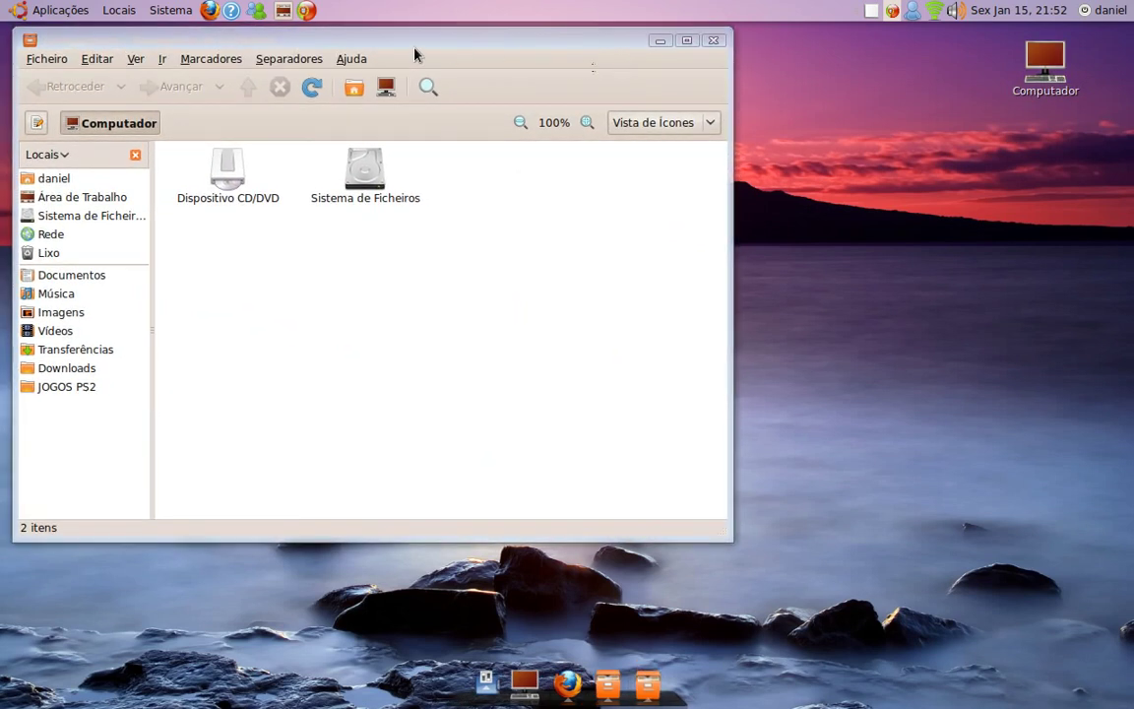
left_click_drag(415, 48, 549, 90)
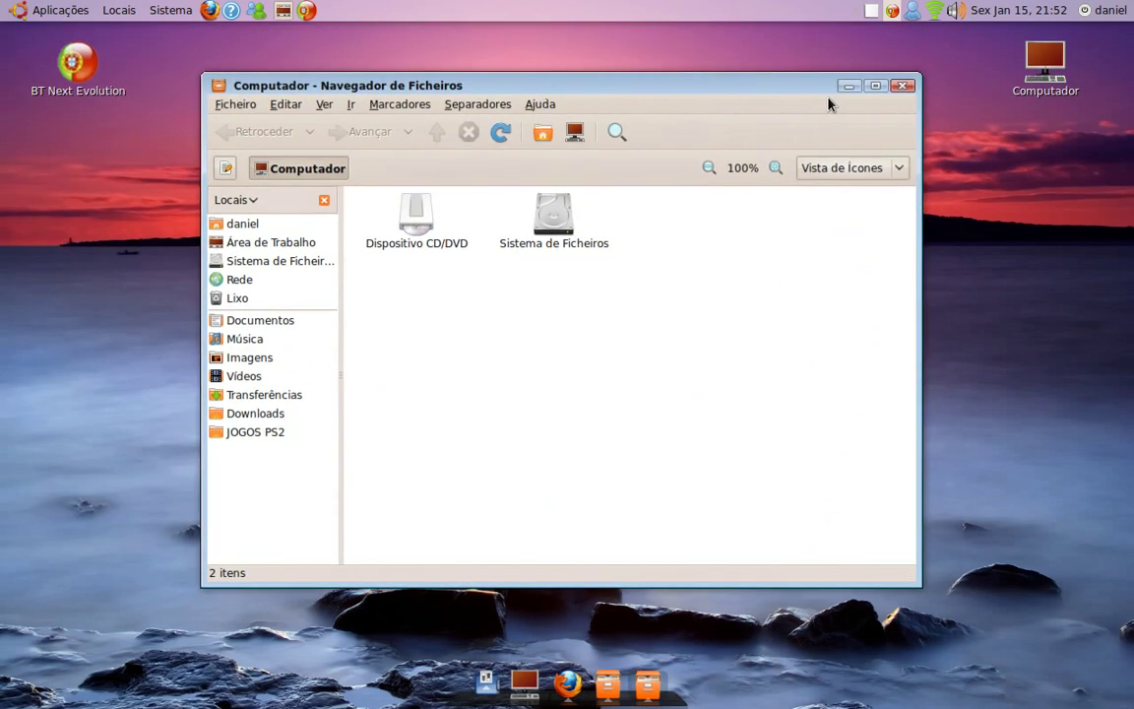
left_click(907, 88)
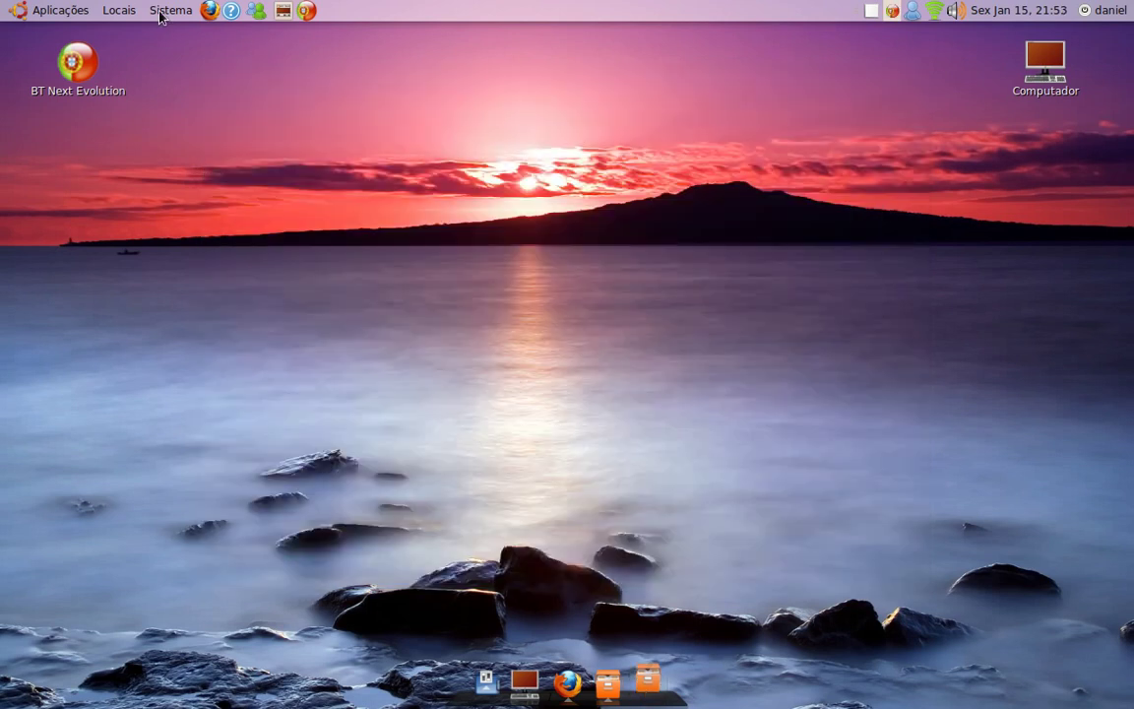
Step: Open Appearance Preferences, scroll the Tema theme list with Personalizado kept, and close it
left_click(120, 10)
mouse_move(170, 12)
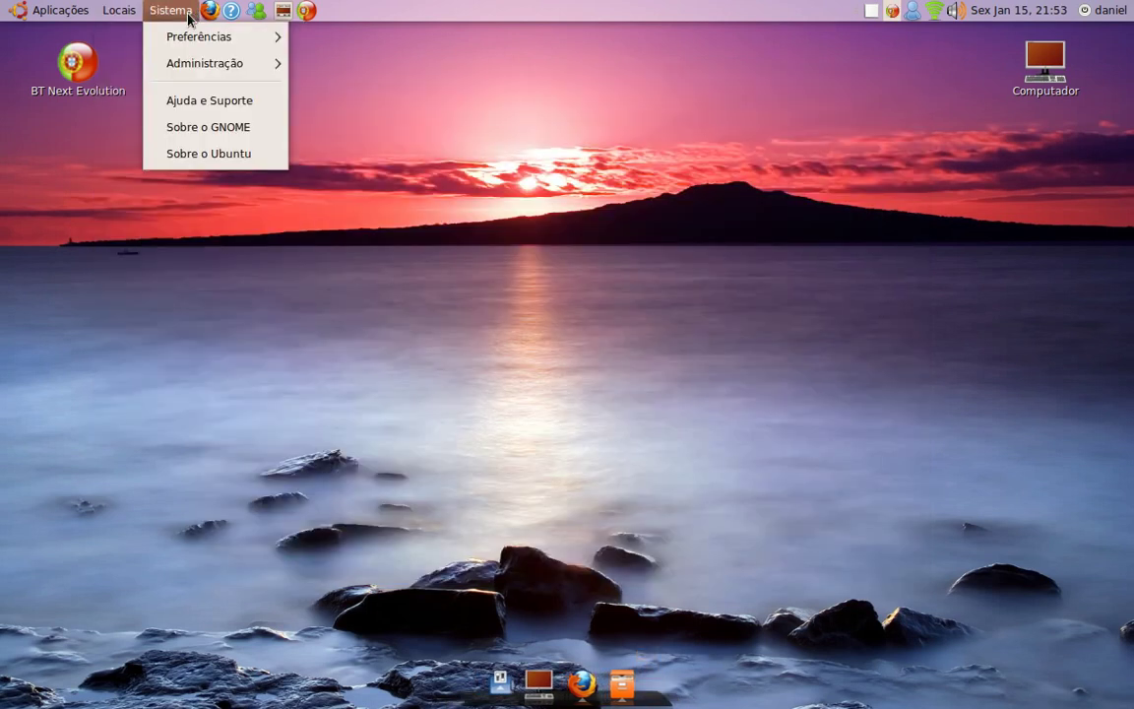
mouse_move(279, 45)
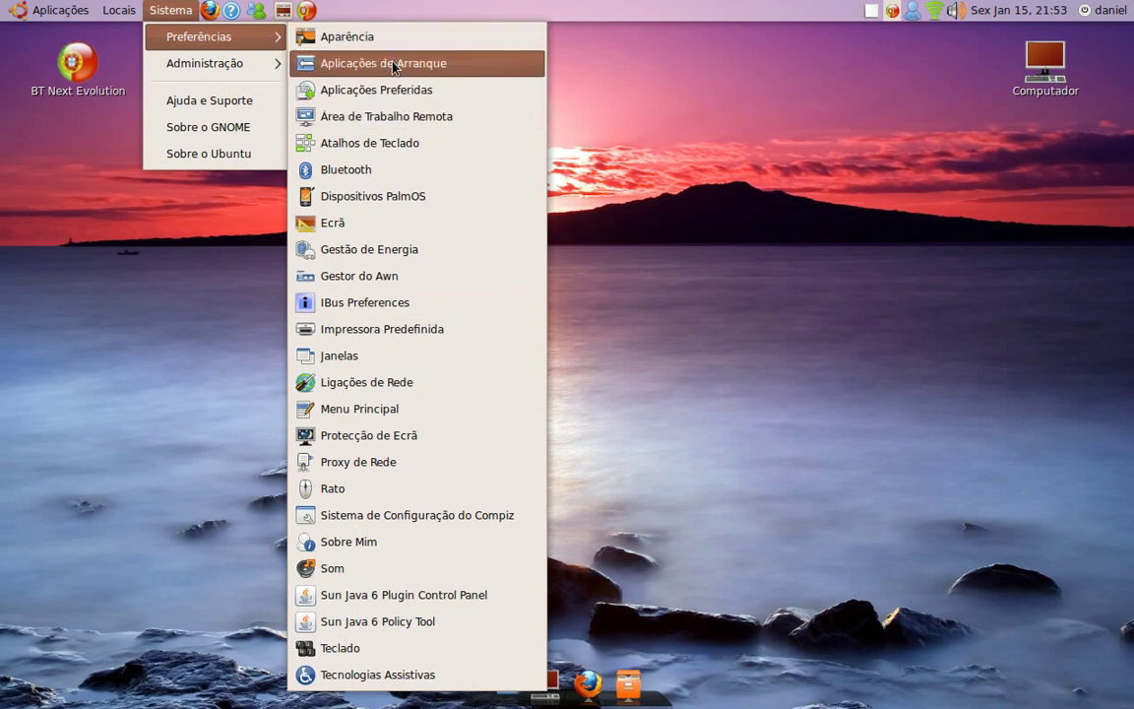
left_click(330, 39)
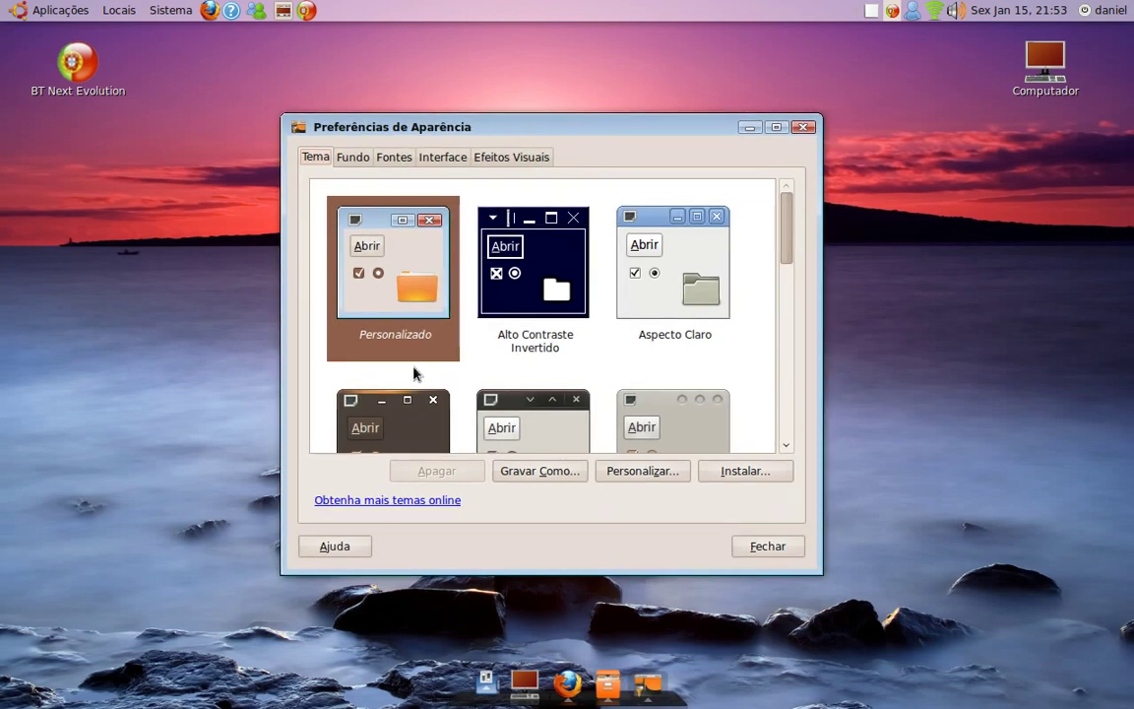
left_click_drag(785, 217, 728, 317)
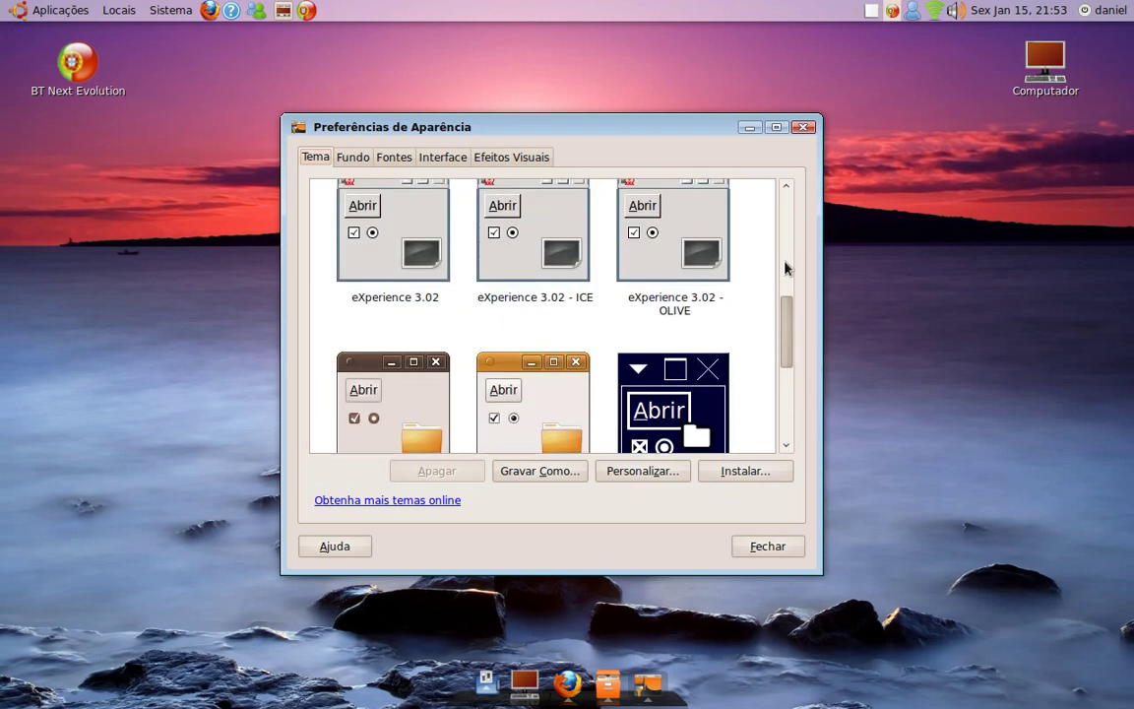
left_click_drag(787, 268, 754, 145)
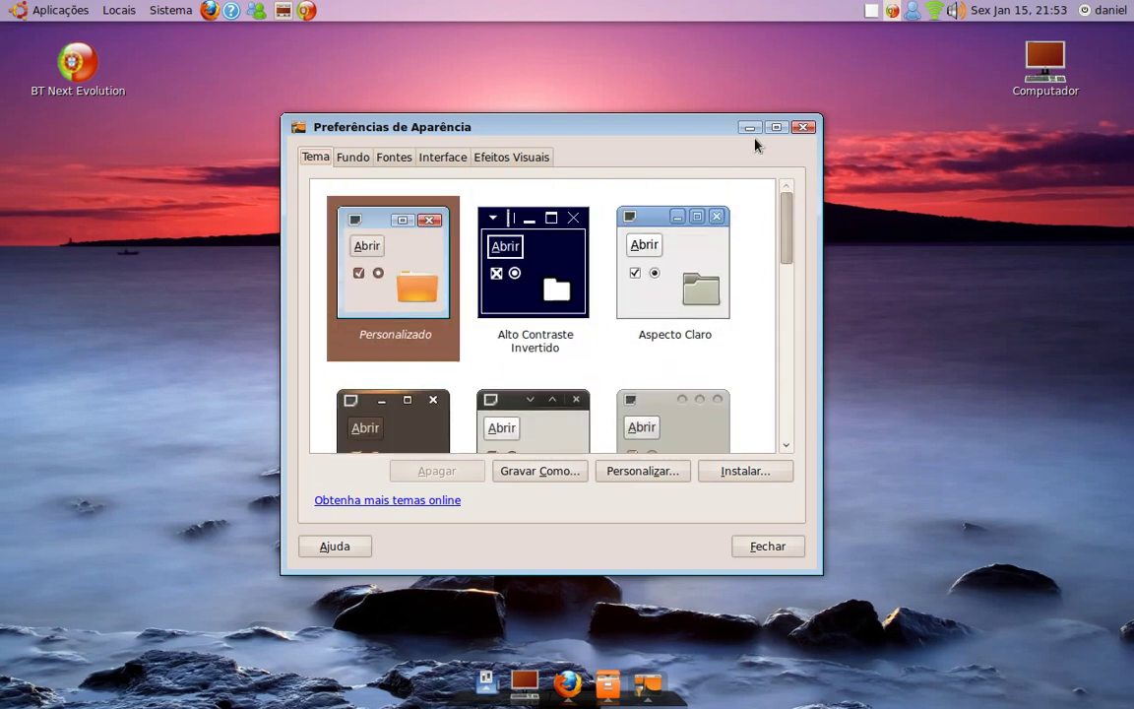
left_click(804, 128)
Step: Browse the Aplicações submenus Escritório, Internet and Som & Vídeo, then dismiss the menu
left_click(59, 12)
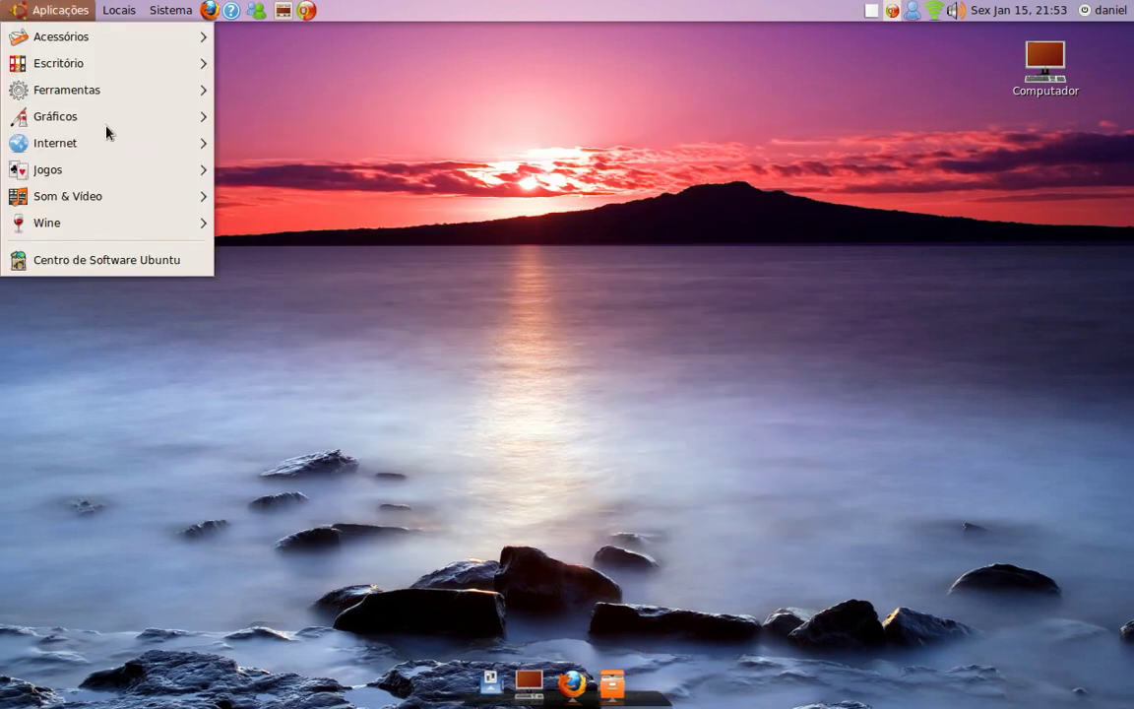
mouse_move(81, 65)
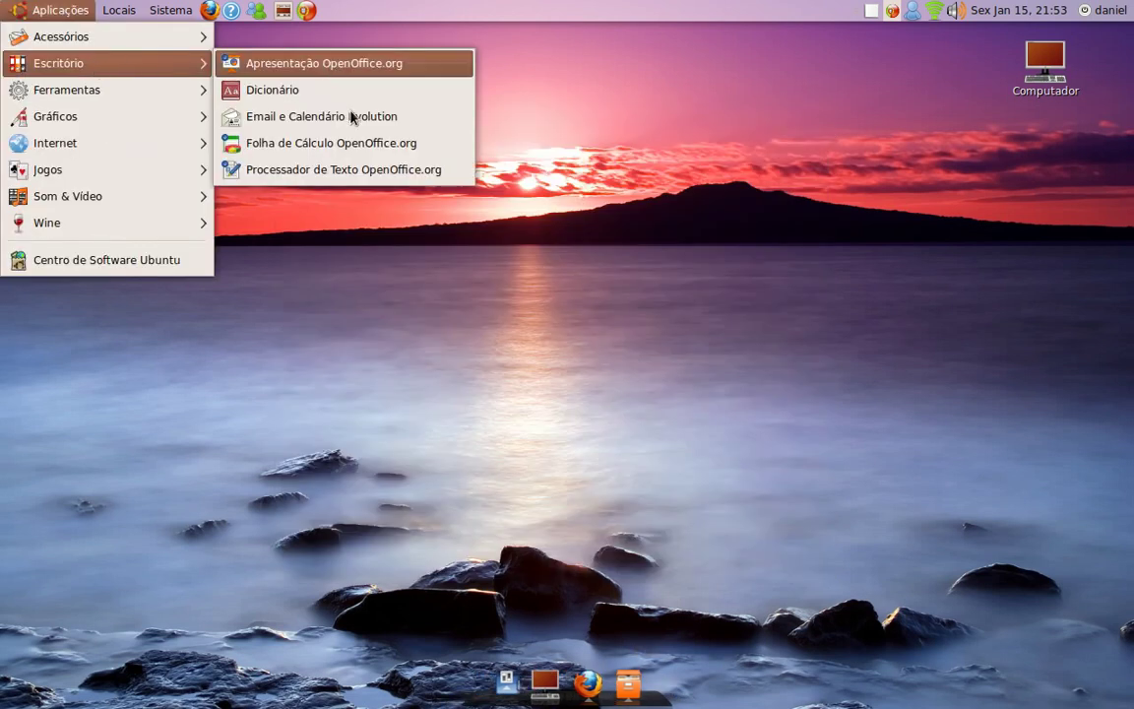
mouse_move(114, 37)
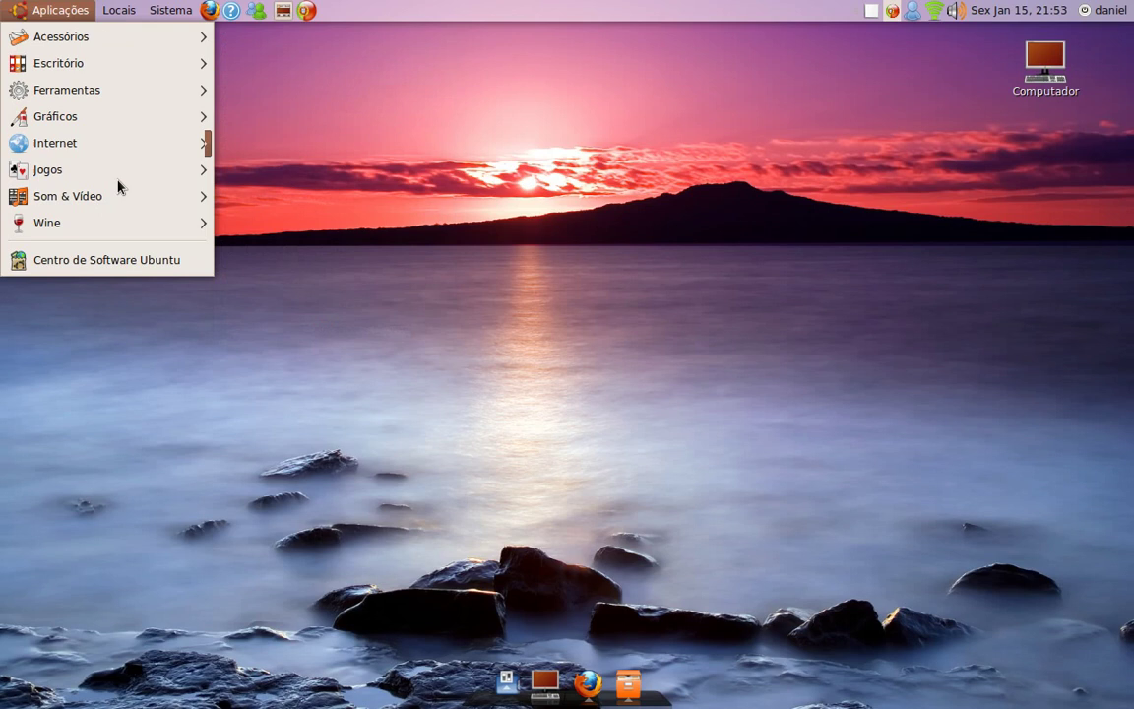
mouse_move(94, 143)
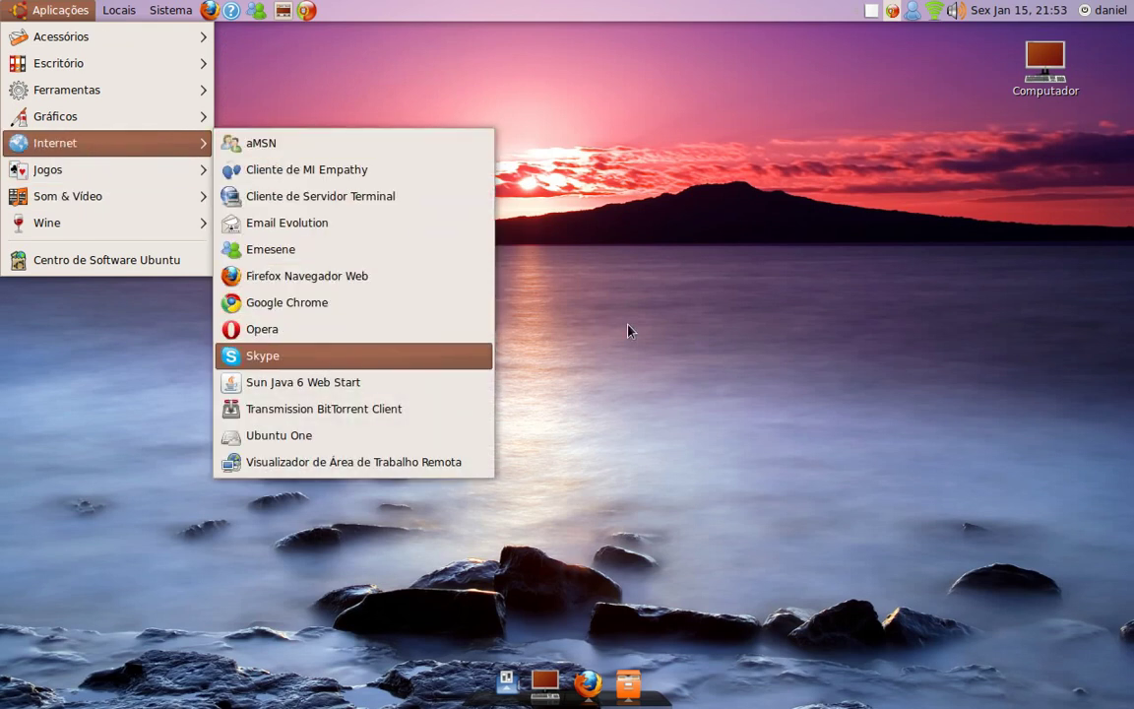
left_click(724, 288)
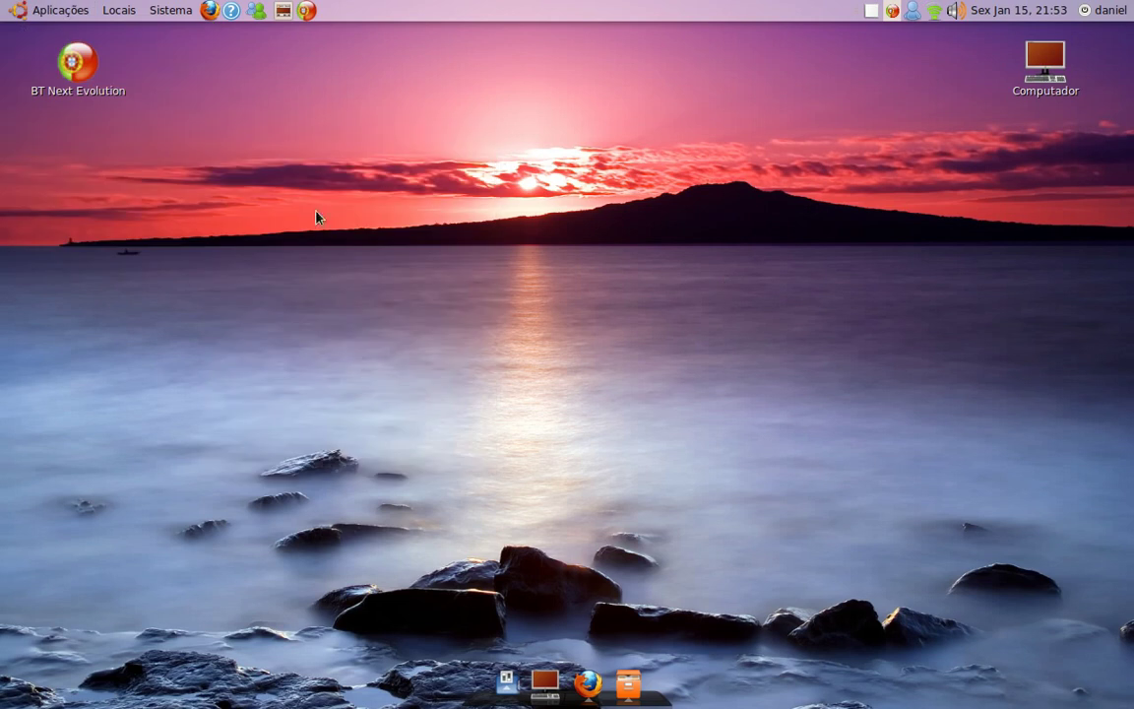
left_click(77, 15)
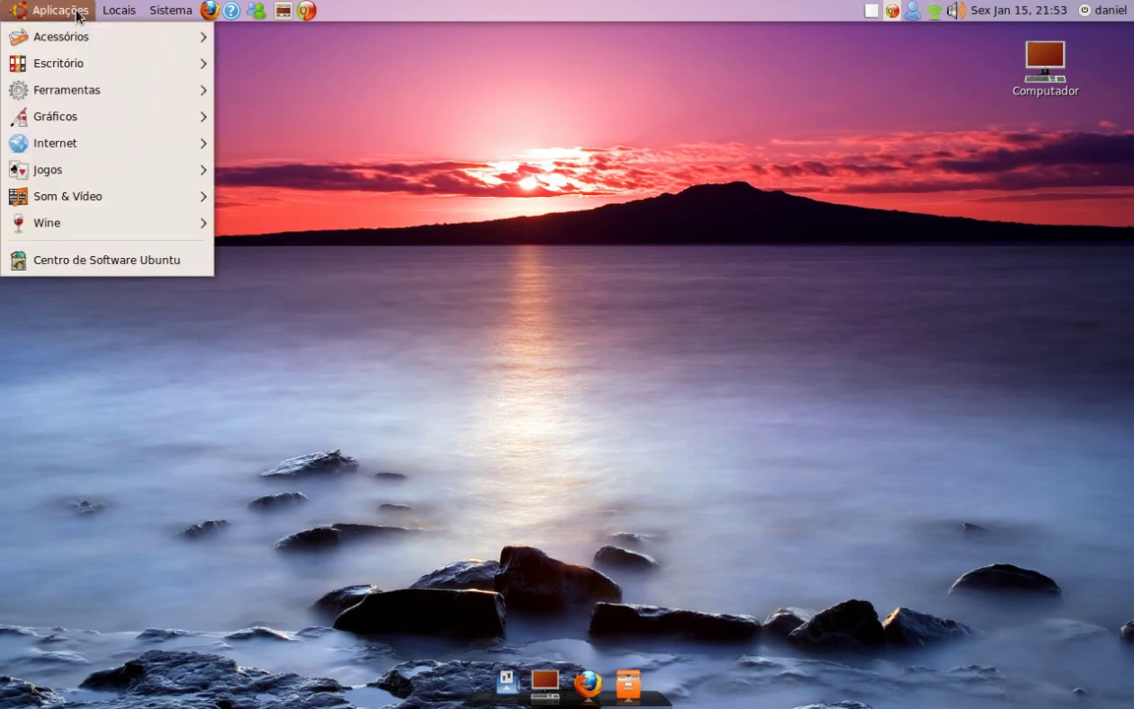
left_click(78, 16)
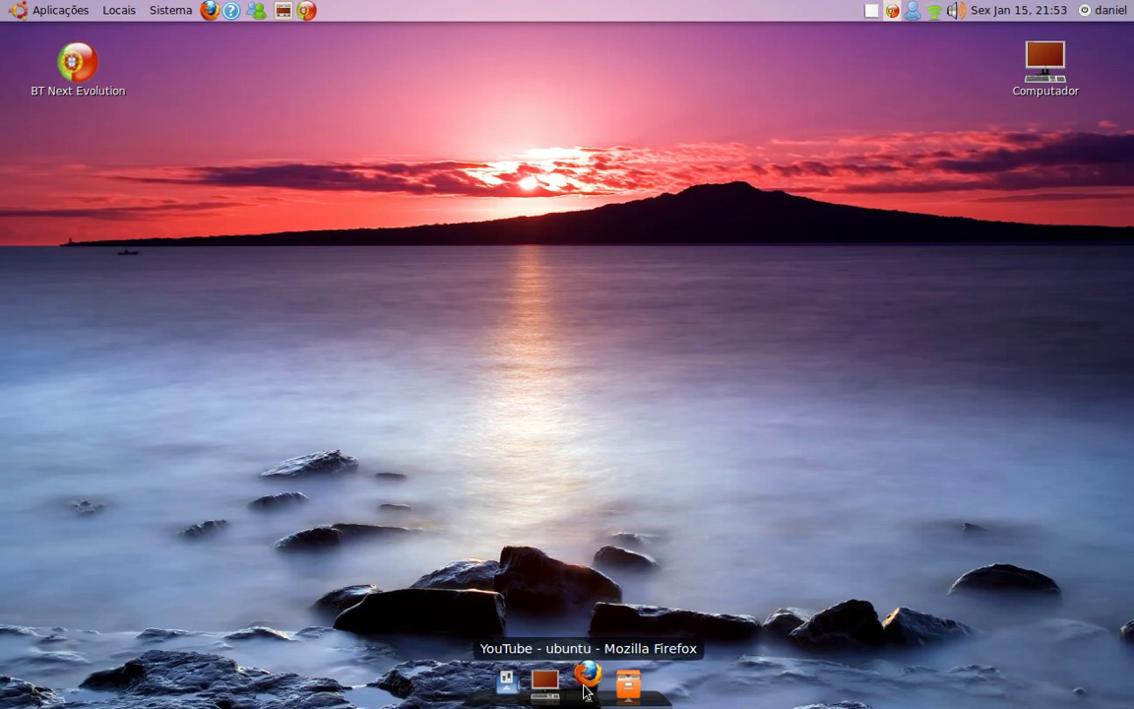
Step: Restore the Firefox YouTube 'ubuntu' results from the dock, minimise it, and browse Aplicações again
left_click(587, 679)
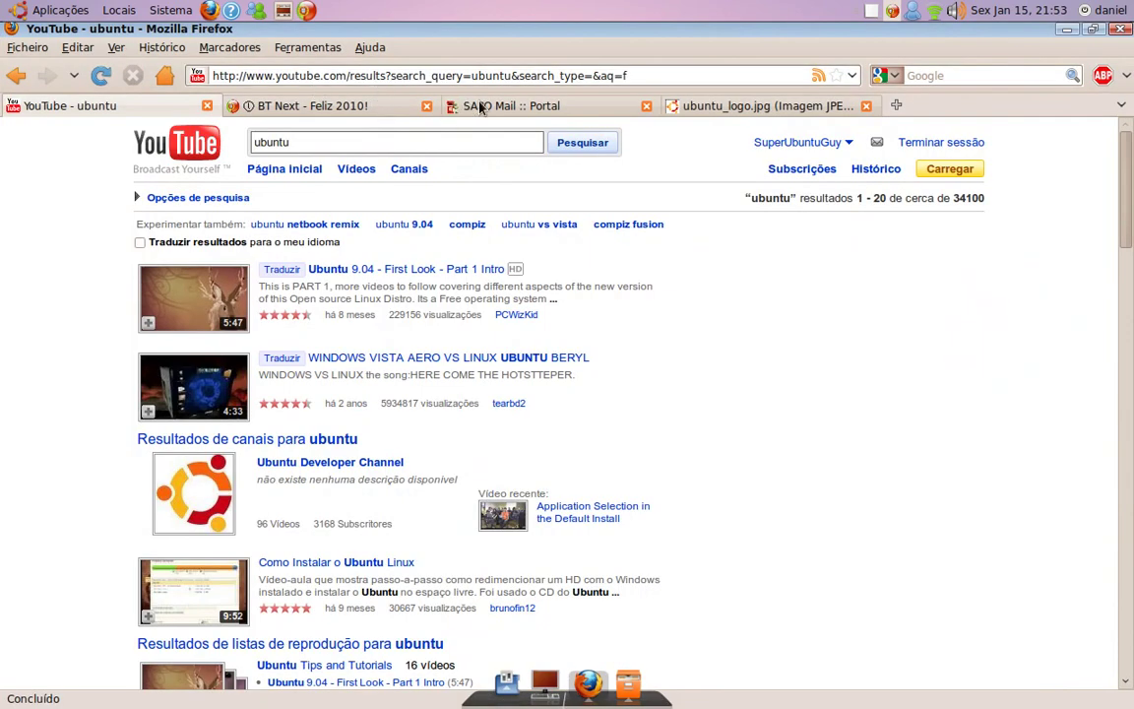
left_click(1068, 30)
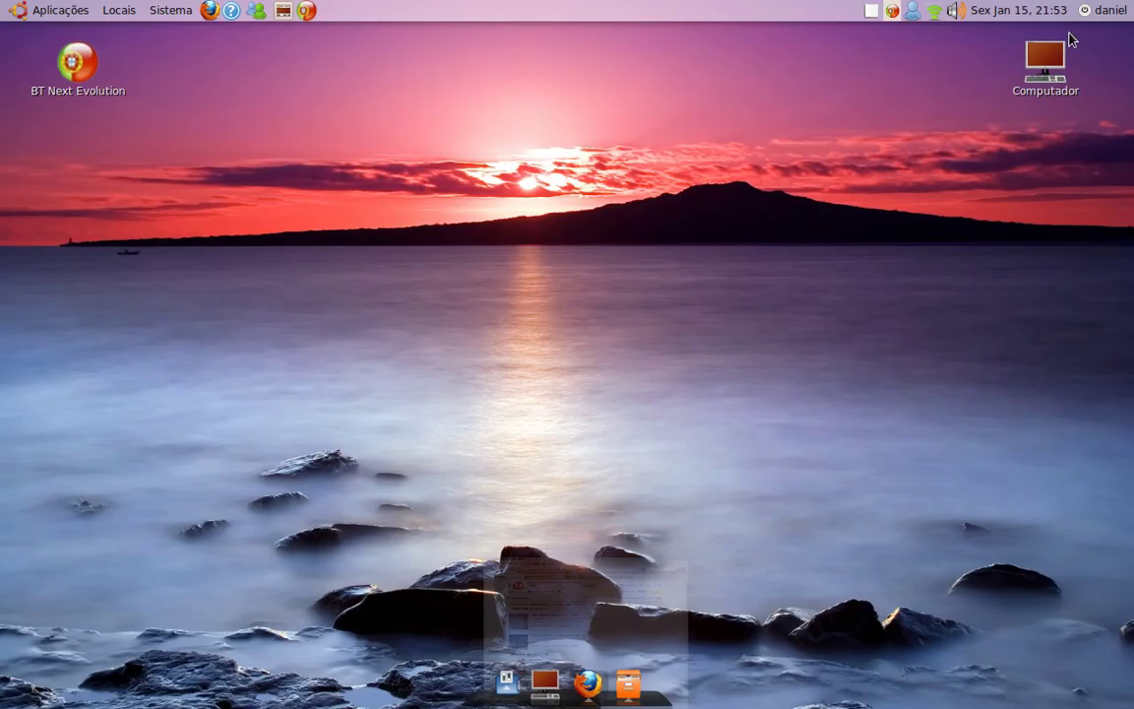
left_click(43, 10)
left_click(44, 11)
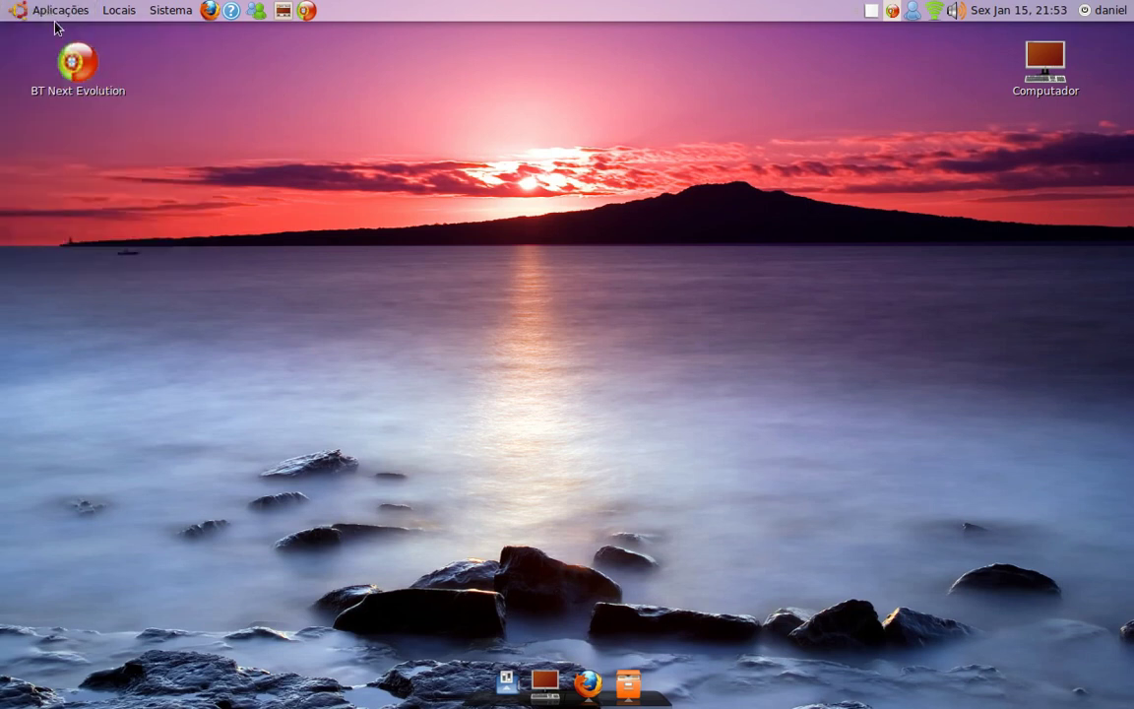
left_click(70, 11)
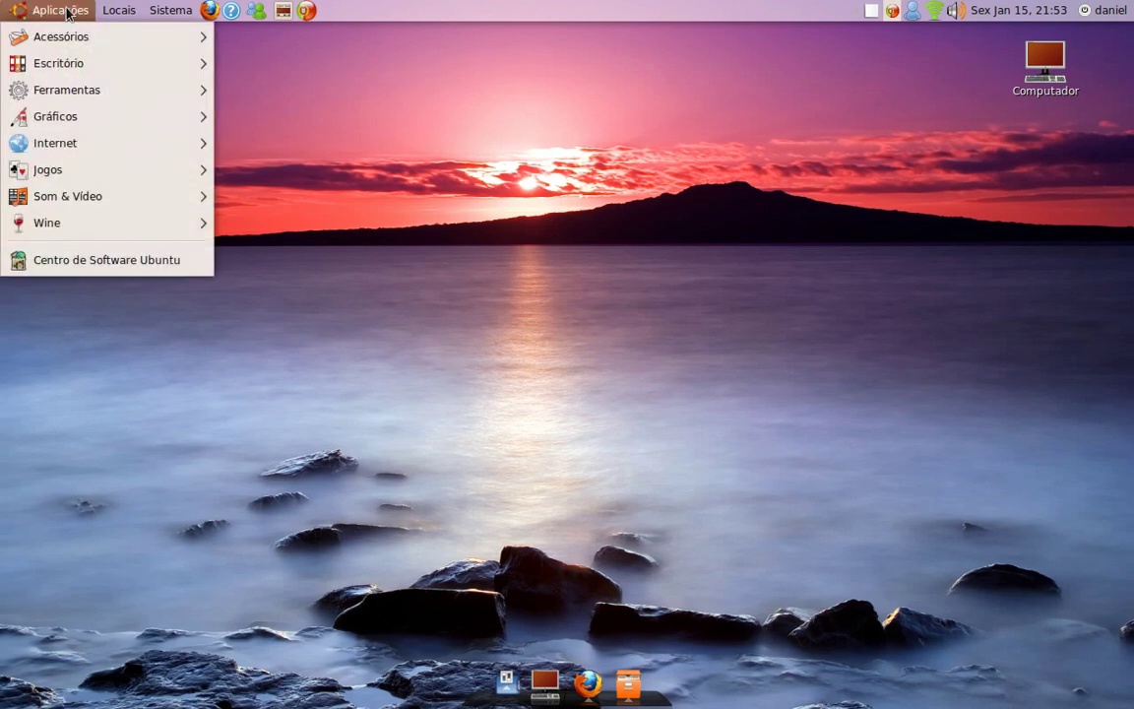
mouse_move(133, 199)
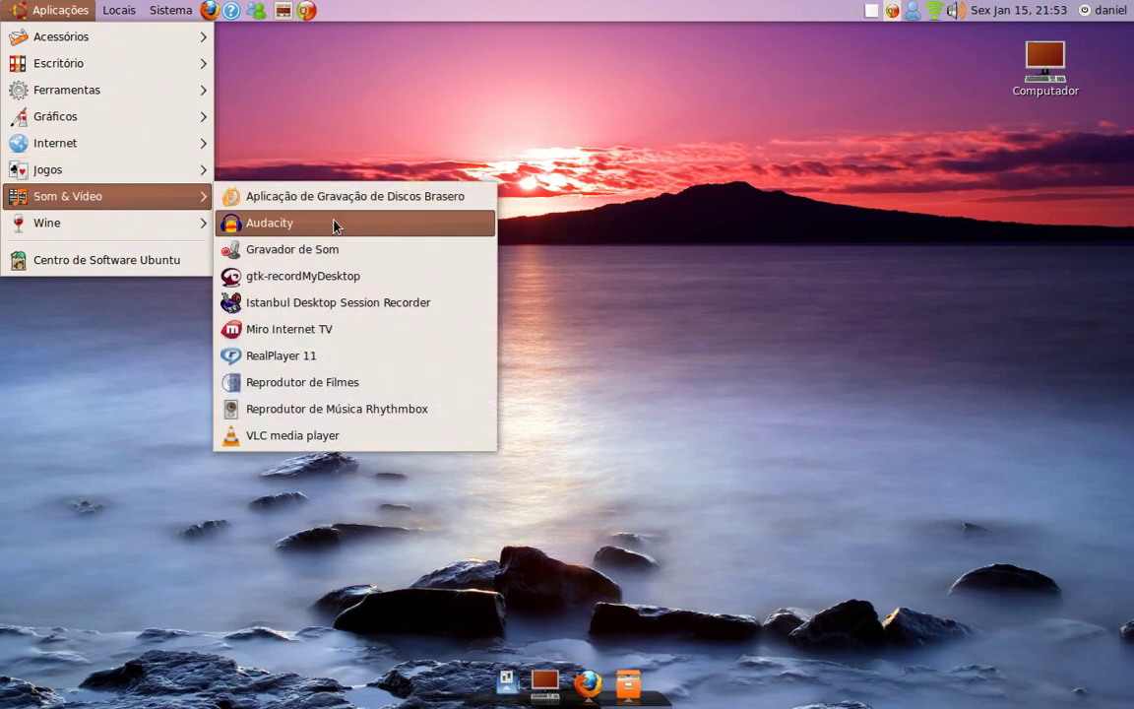
left_click(665, 258)
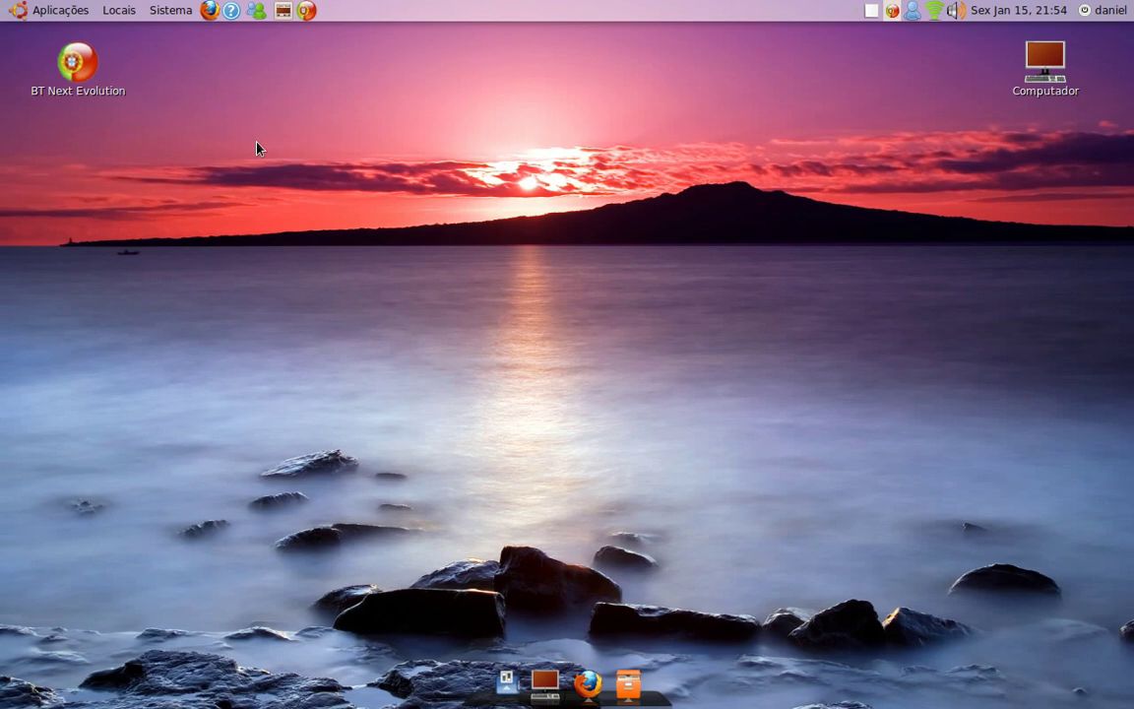
Step: Restore the Firefox YouTube results window from the dock and minimise it again
left_click(589, 677)
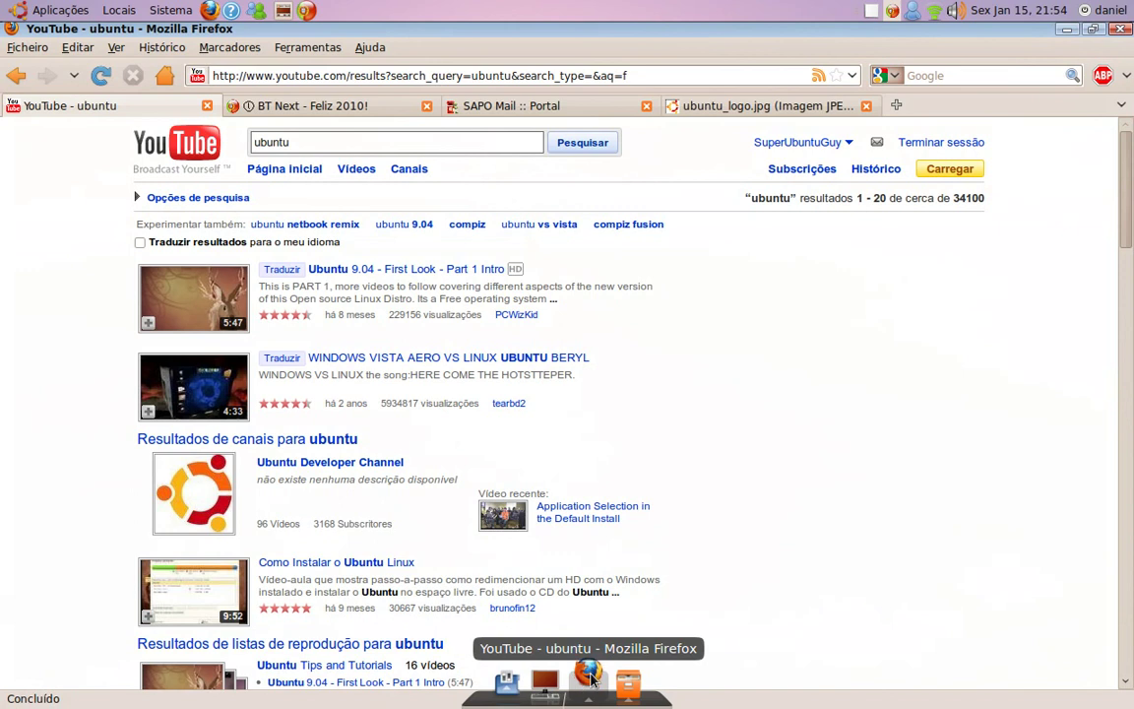
left_click(590, 677)
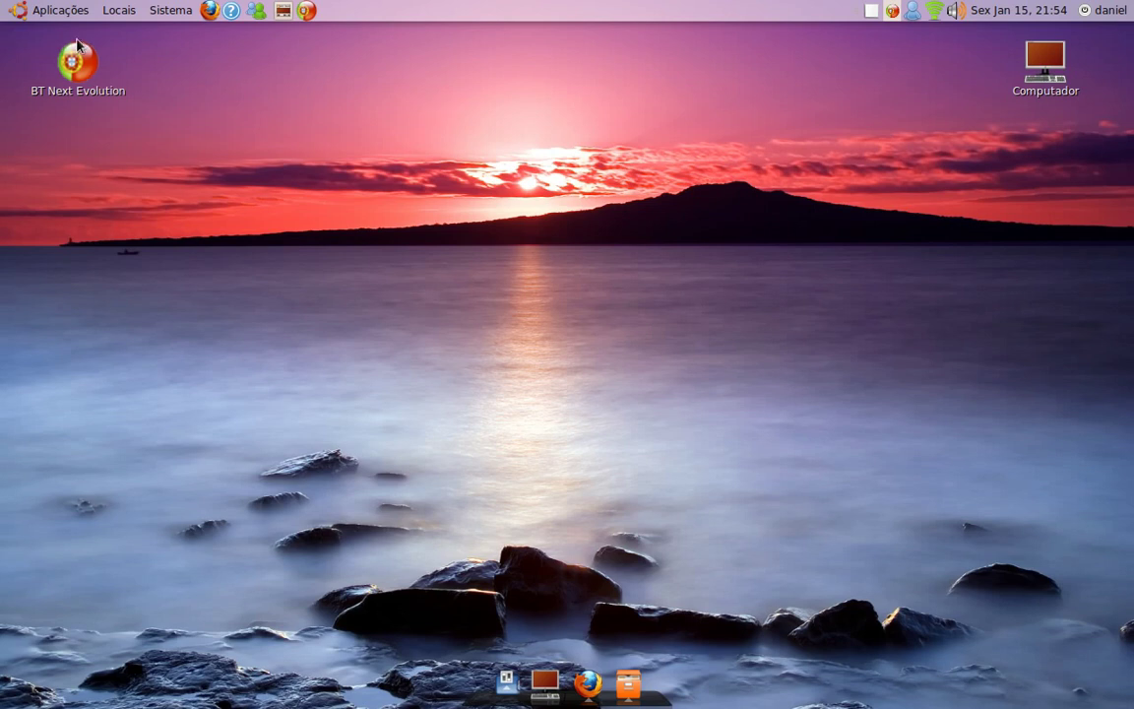
left_click(69, 10)
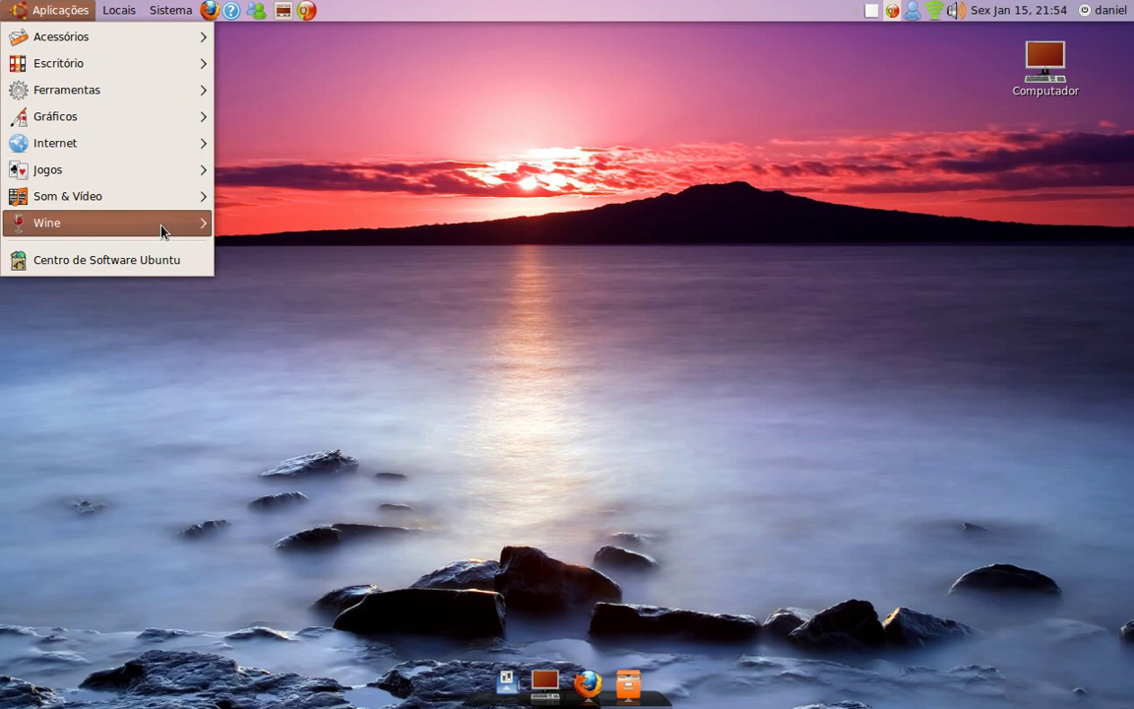
mouse_move(158, 225)
mouse_move(359, 227)
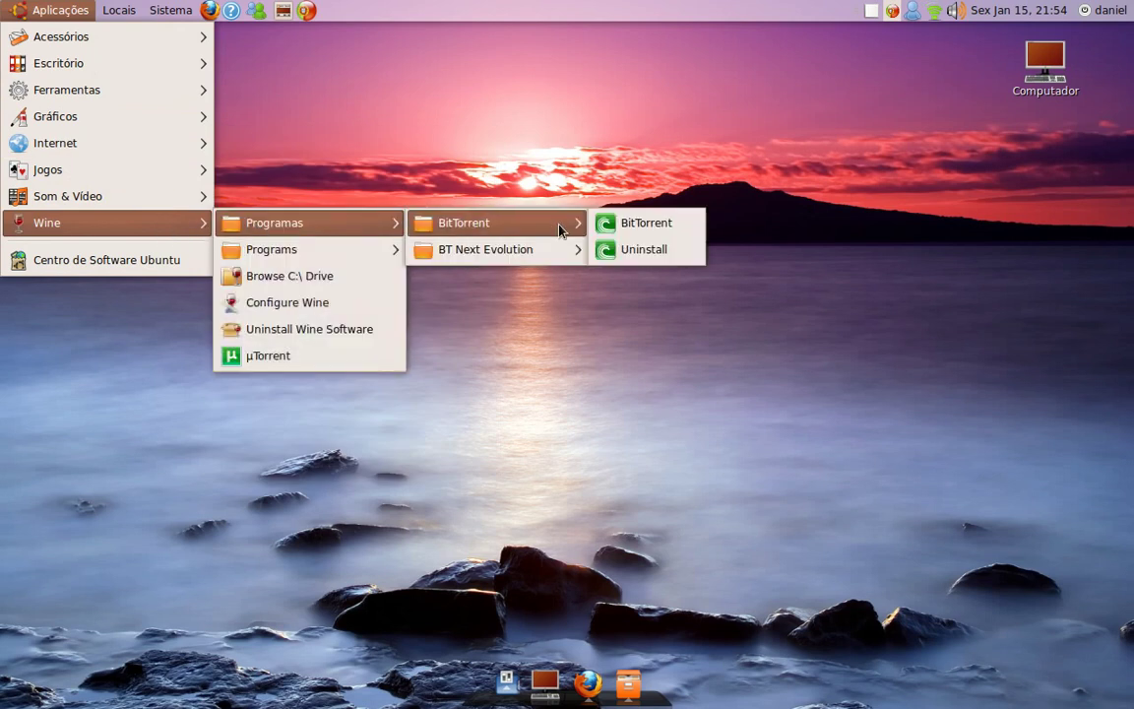
mouse_move(563, 249)
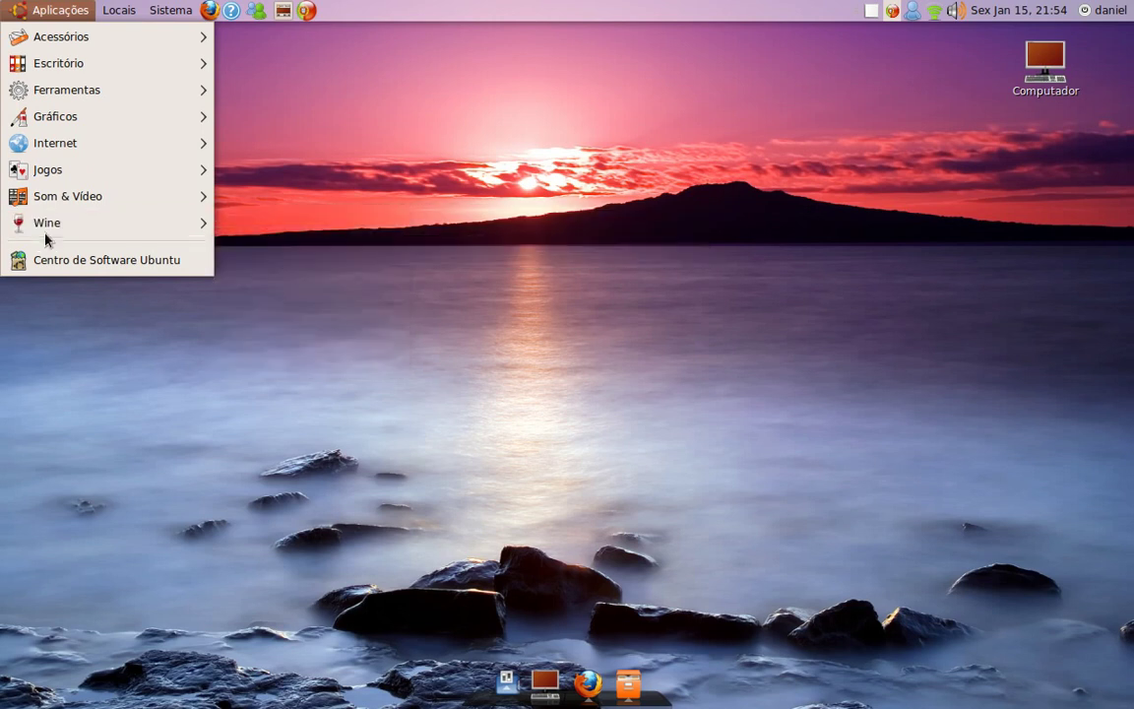
mouse_move(86, 199)
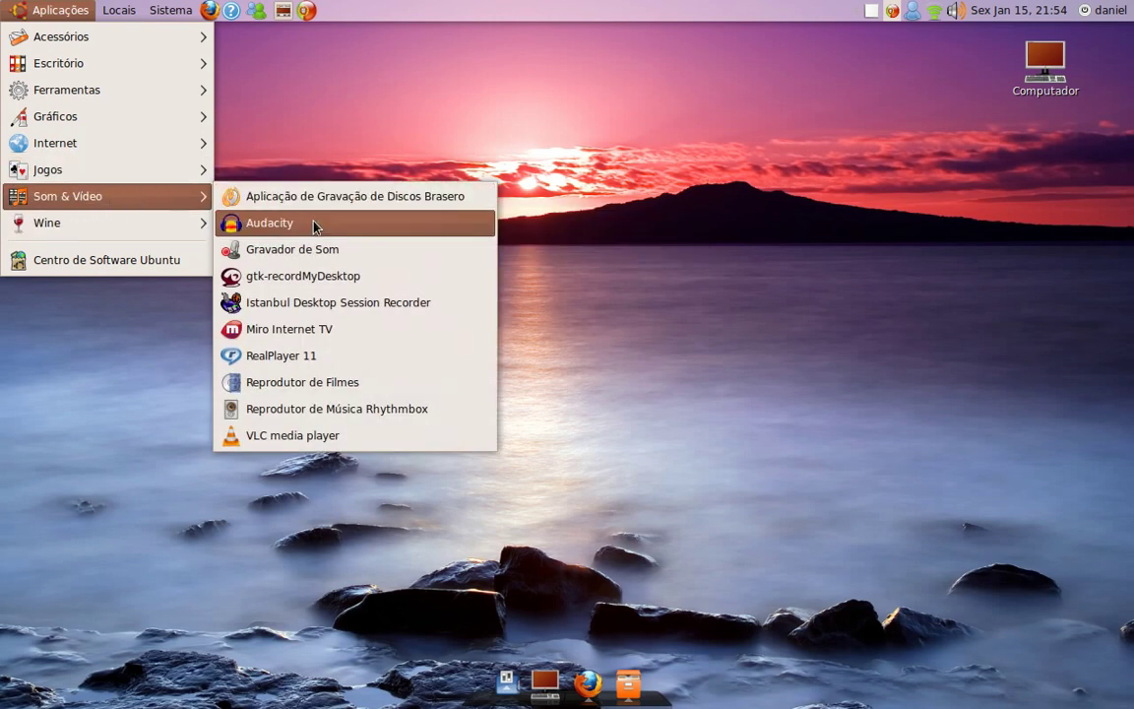
left_click(417, 103)
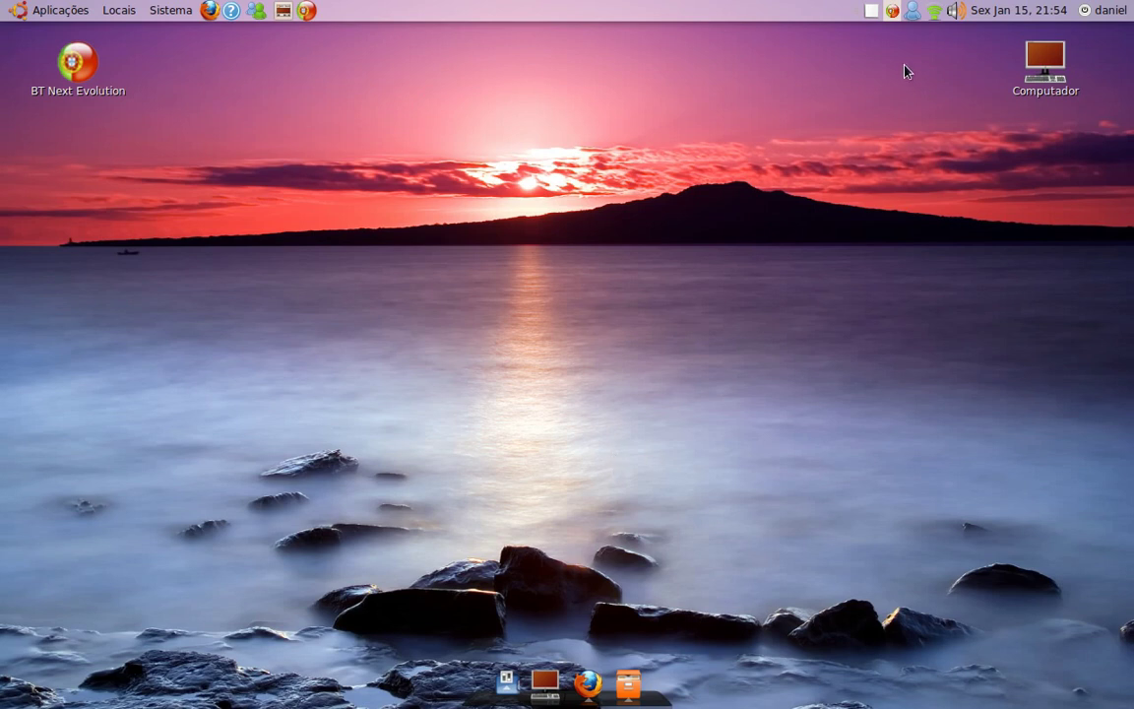
mouse_move(898, 17)
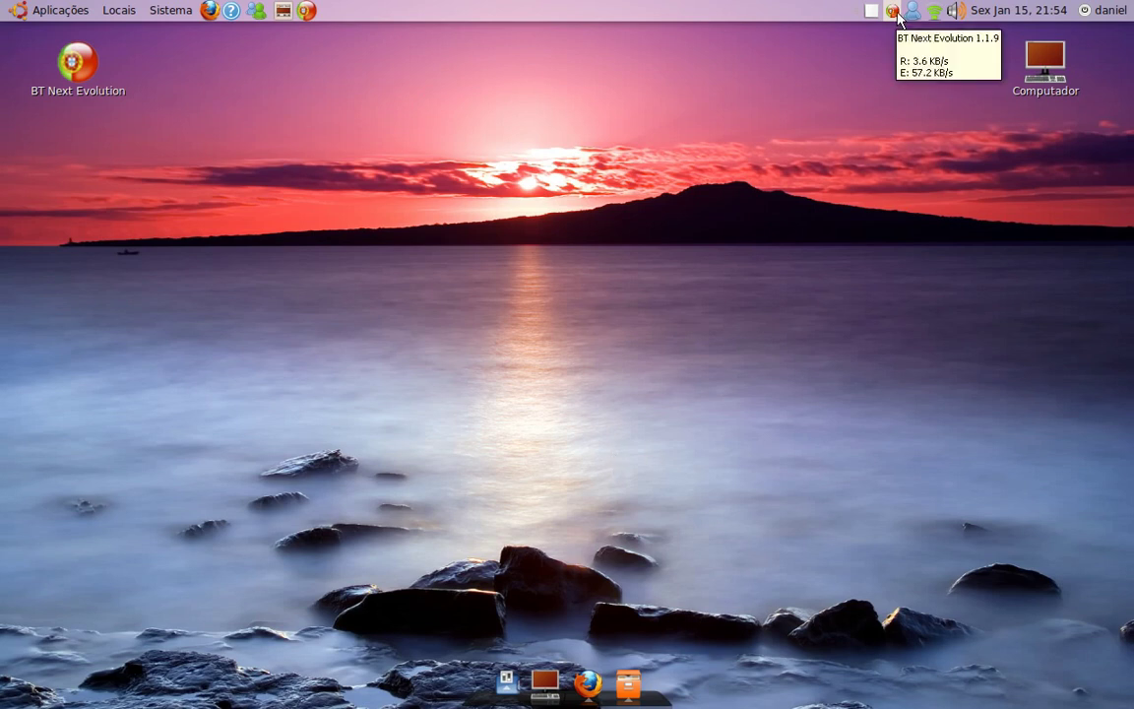